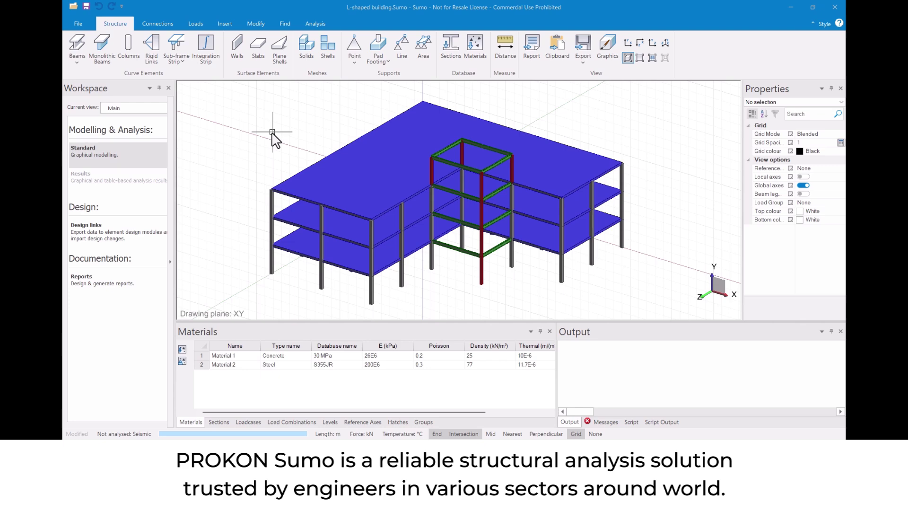
Switch to the Level 3 plan view and select its slab for editing.
left_click(147, 107)
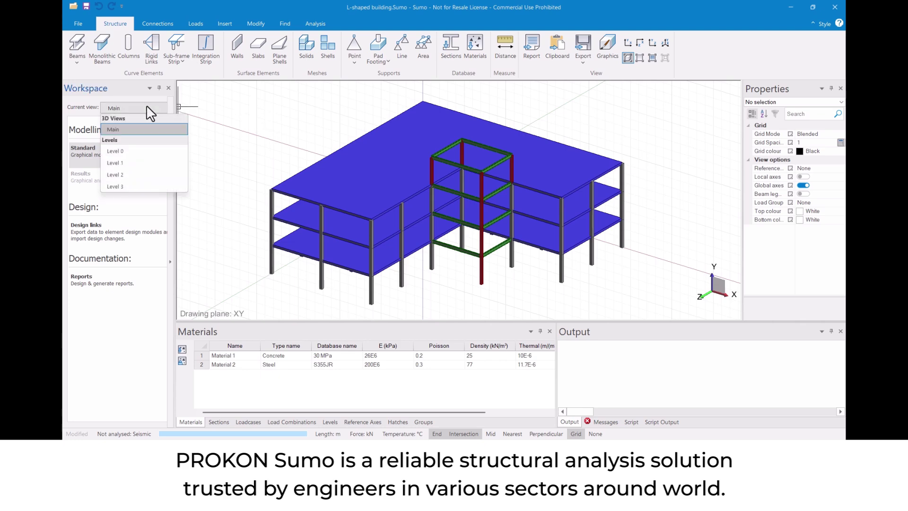
left_click(142, 187)
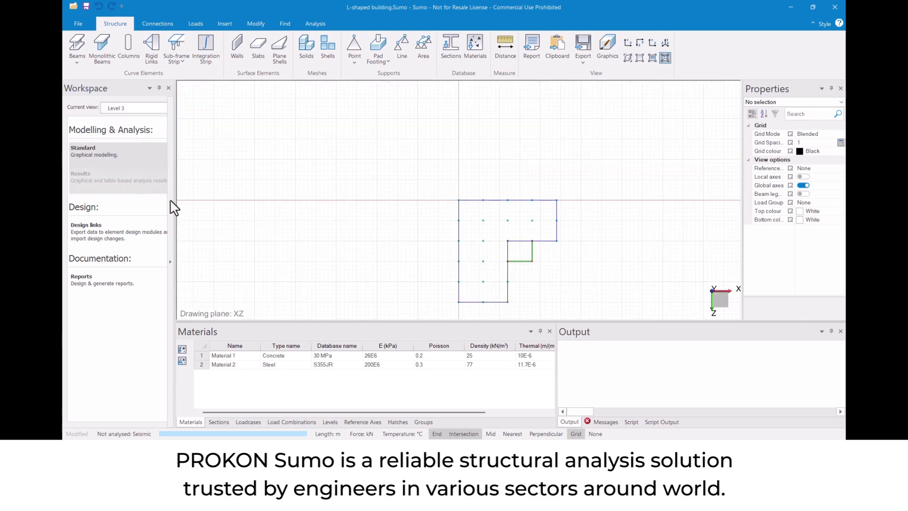
left_click(397, 95)
Draw a rectangular opening from corner 2;9;1 with the Line tool and accept the slab edit.
left_click(75, 51)
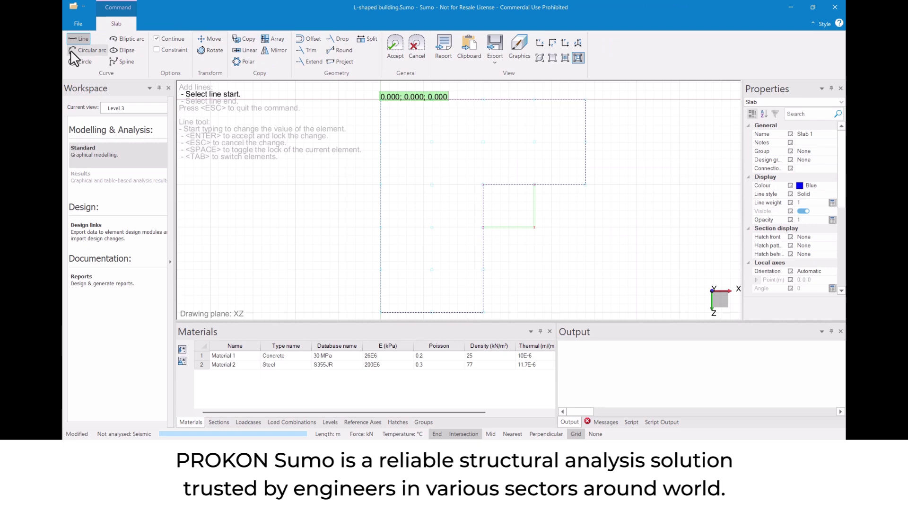
scroll(402, 107, "up", 3)
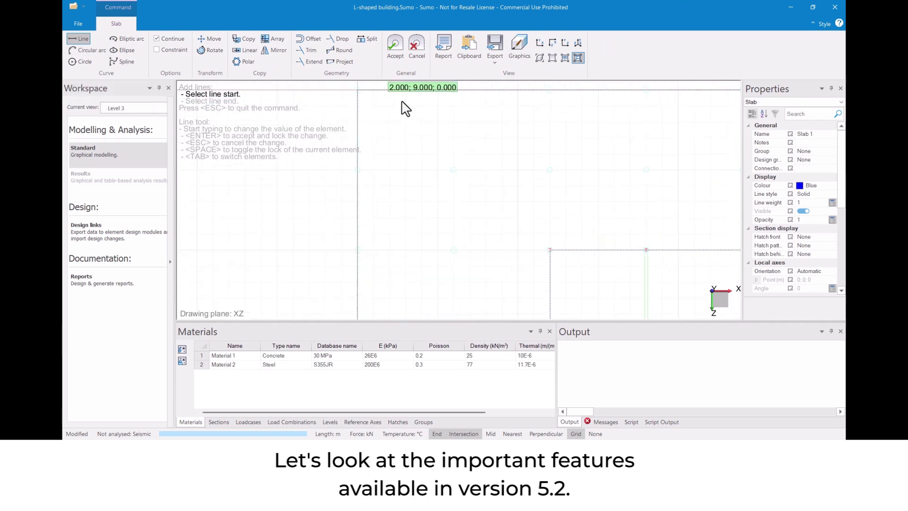
left_click(392, 133)
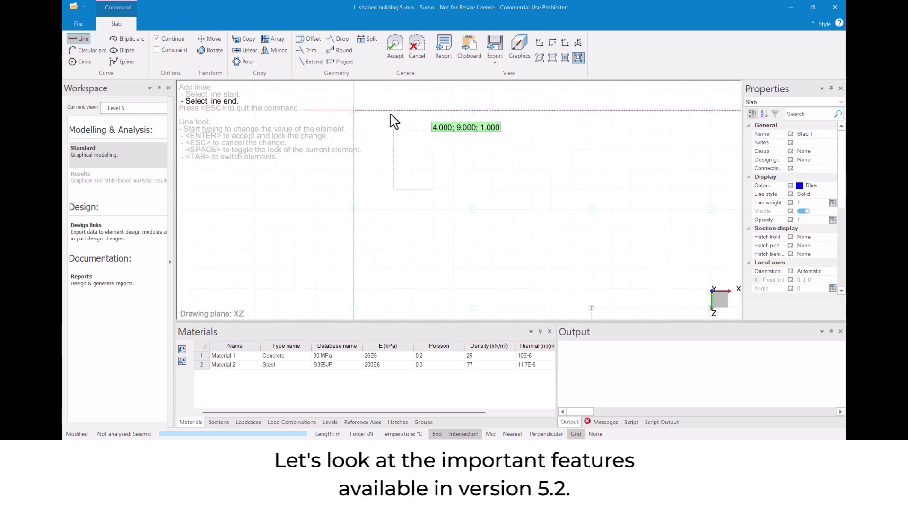
left_click(395, 45)
Return to the main 3D view.
left_click(142, 109)
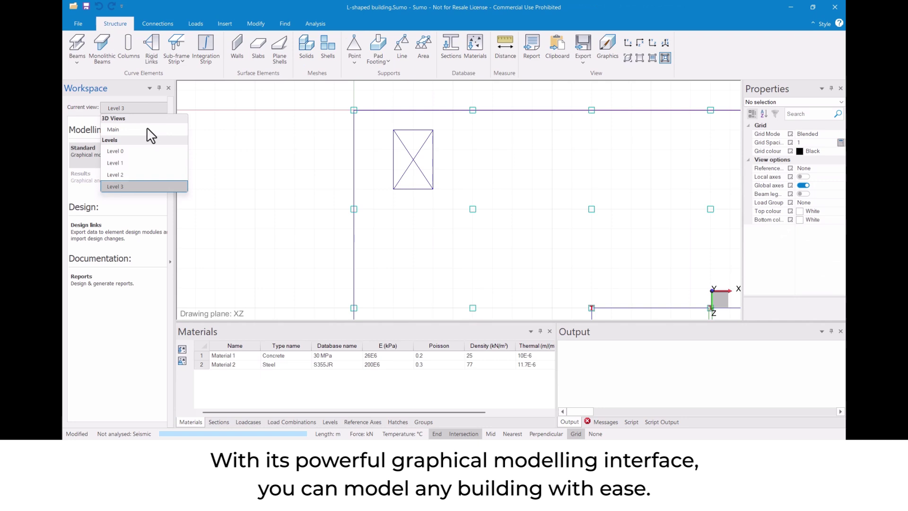
left_click(148, 129)
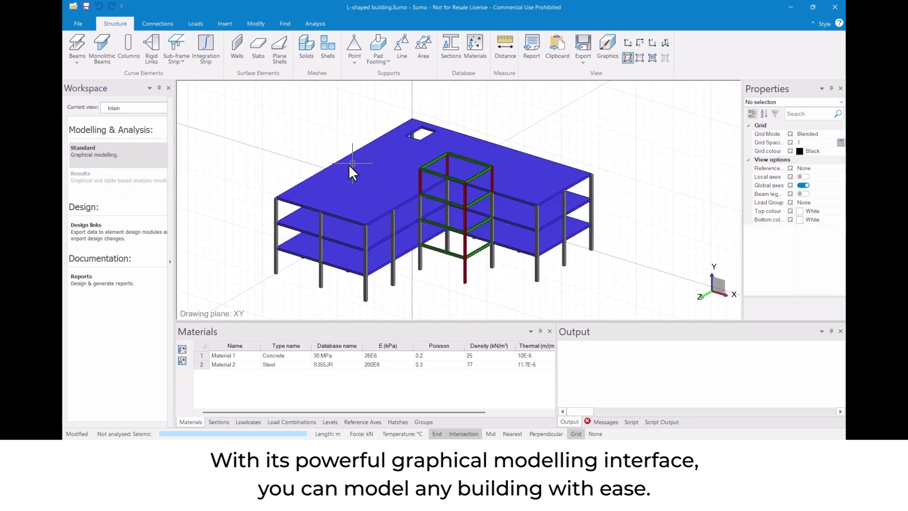
left_click(145, 109)
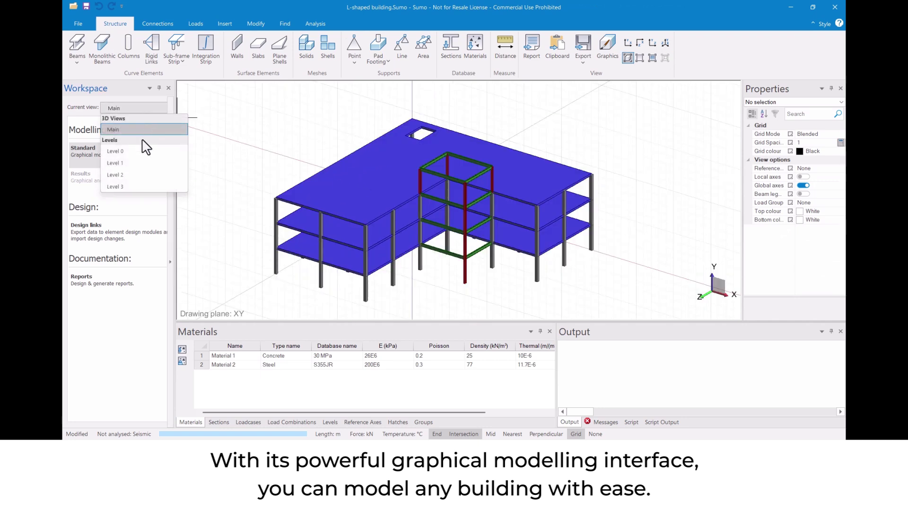
Switch the current view to the Level 1 plan.
left_click(145, 148)
scroll(463, 254, "up", 1)
scroll(408, 126, "down", 2)
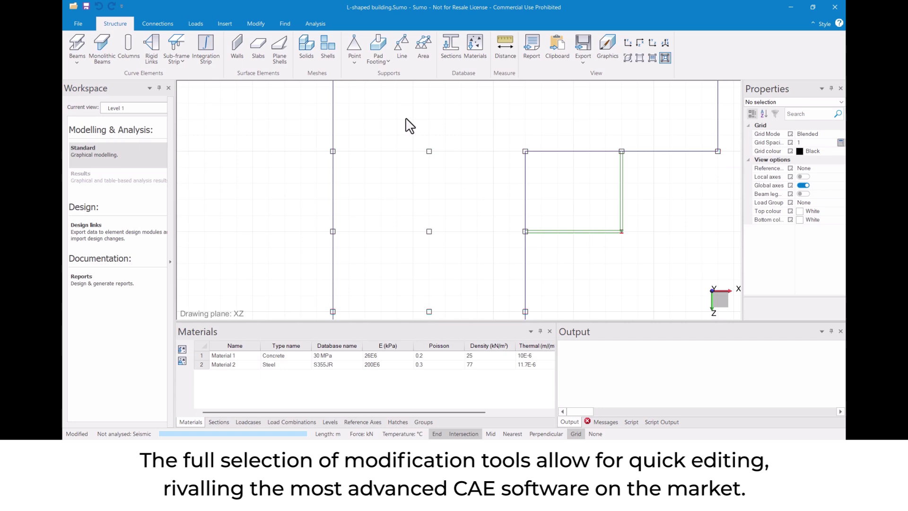
Draw two bay walls: bottom midpoint to centre node, and centre-top node to top-left corner.
left_click(237, 46)
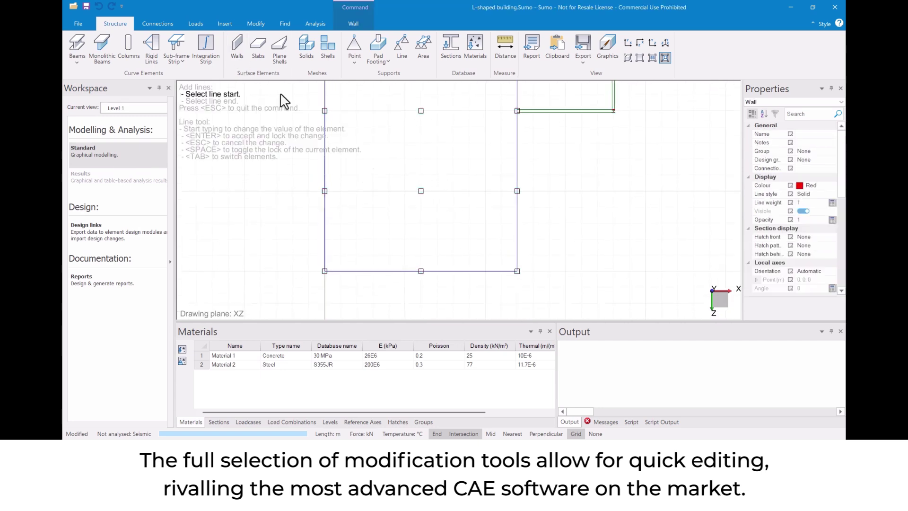
left_click(422, 272)
left_click(421, 191)
left_click(421, 110)
left_click(324, 111)
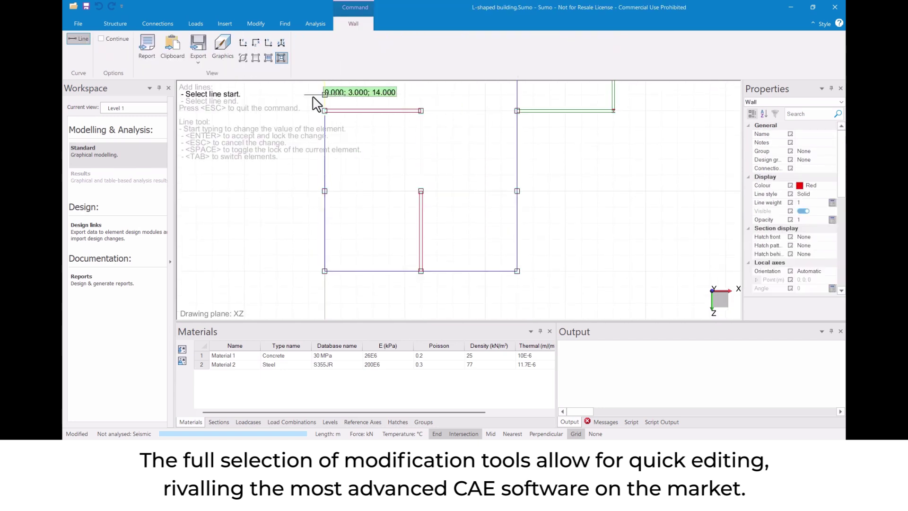
key("Escape")
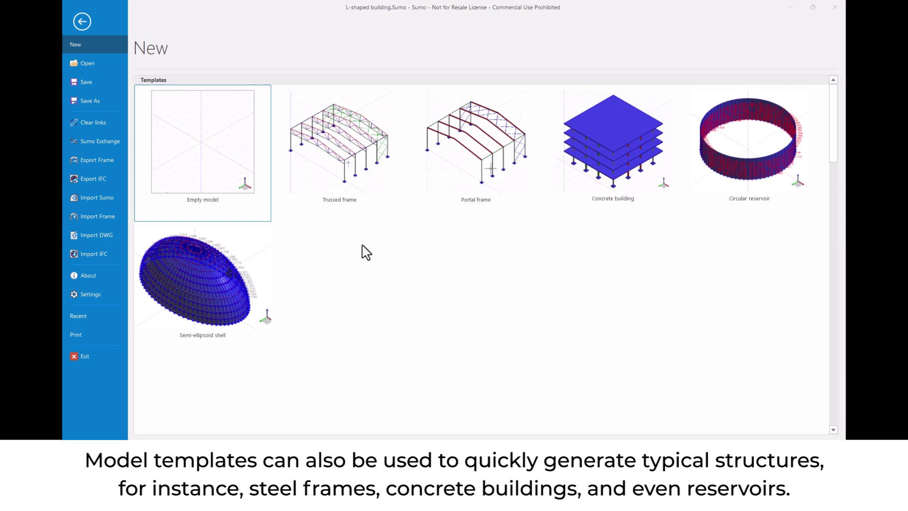
Open the Trussed frame template, review its steel material and change the truss type to Warren.
left_click(340, 152)
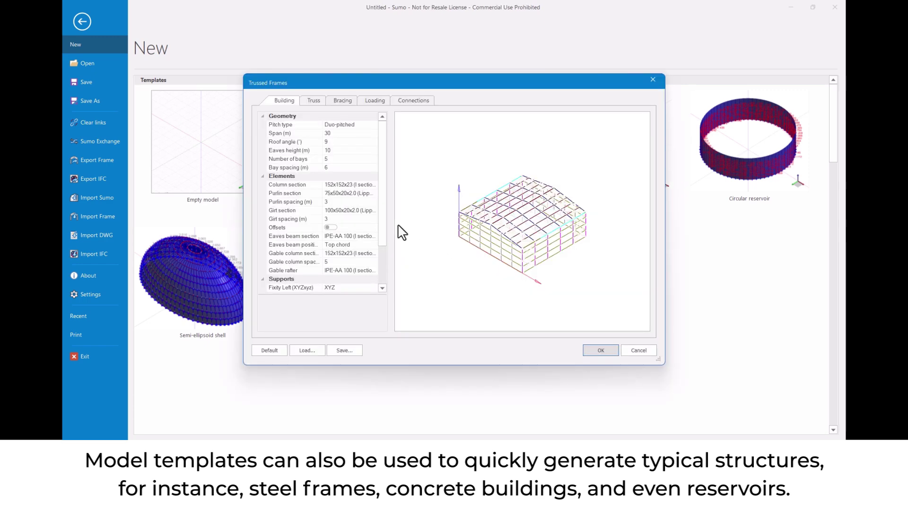
scroll(385, 233, "down", 2)
left_click(361, 261)
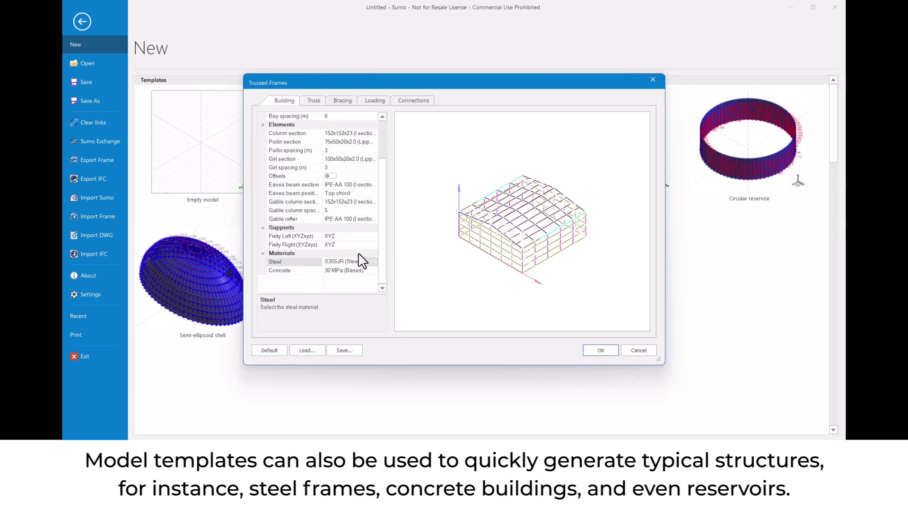
left_click(308, 101)
left_click(382, 124)
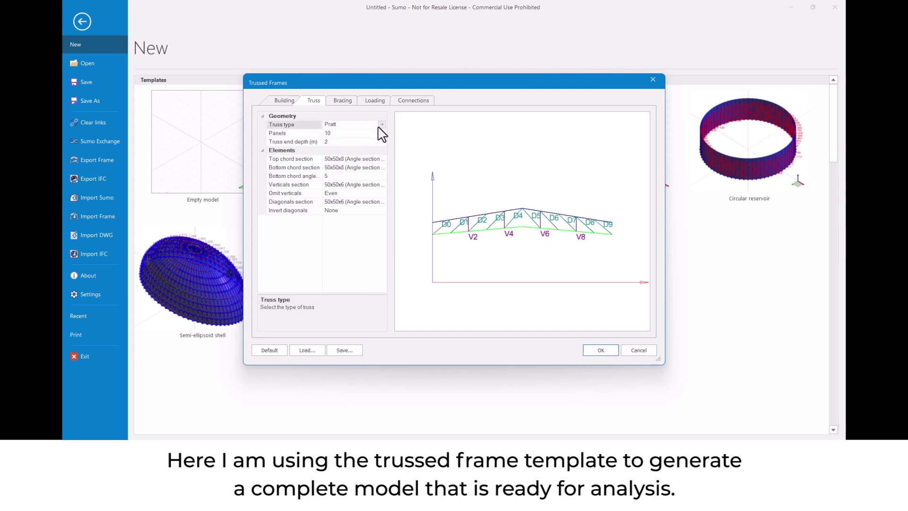
left_click(368, 146)
Review the Bracing and wind Loading settings, then accept to generate the model.
left_click(343, 100)
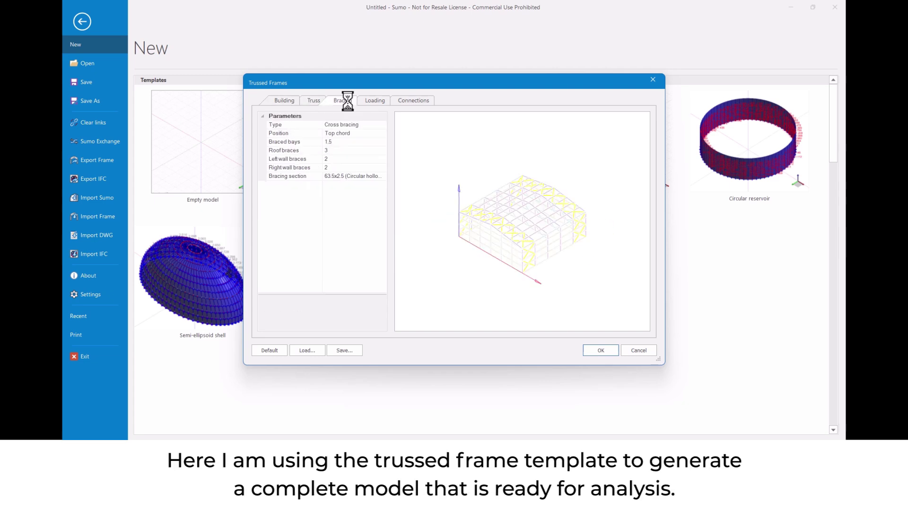
left_click(374, 100)
left_click(383, 166)
left_click(382, 159)
left_click(415, 148)
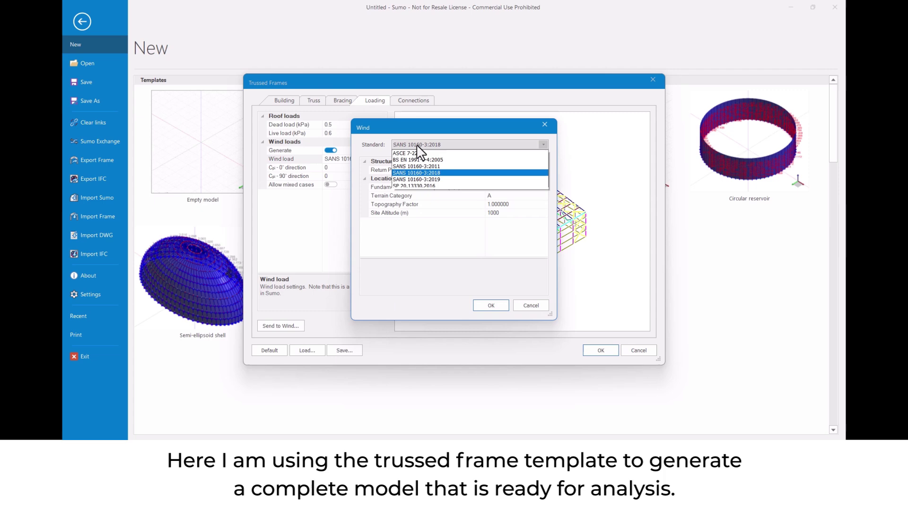
left_click(415, 148)
left_click(544, 124)
left_click(589, 353)
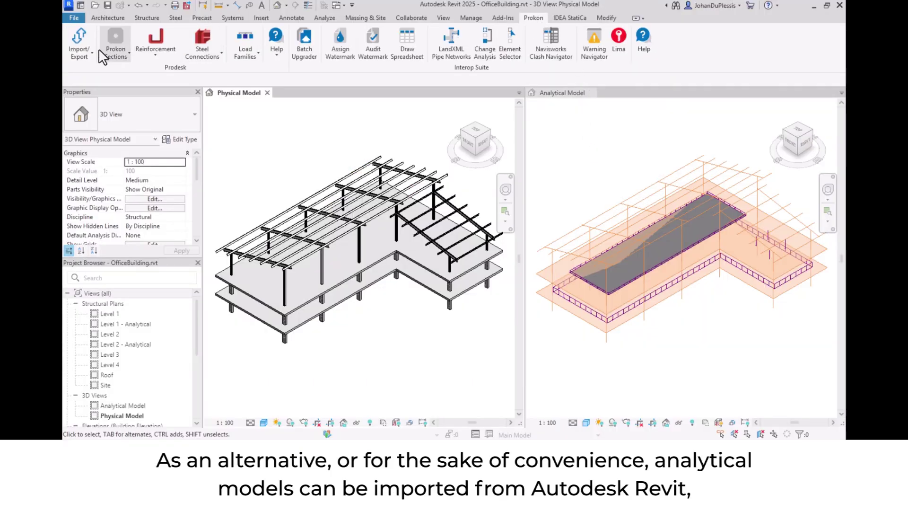
Export the whole analytical model to Sumo as RSTLinkToSumo.Sumo and close the export report.
left_click(80, 55)
left_click(102, 117)
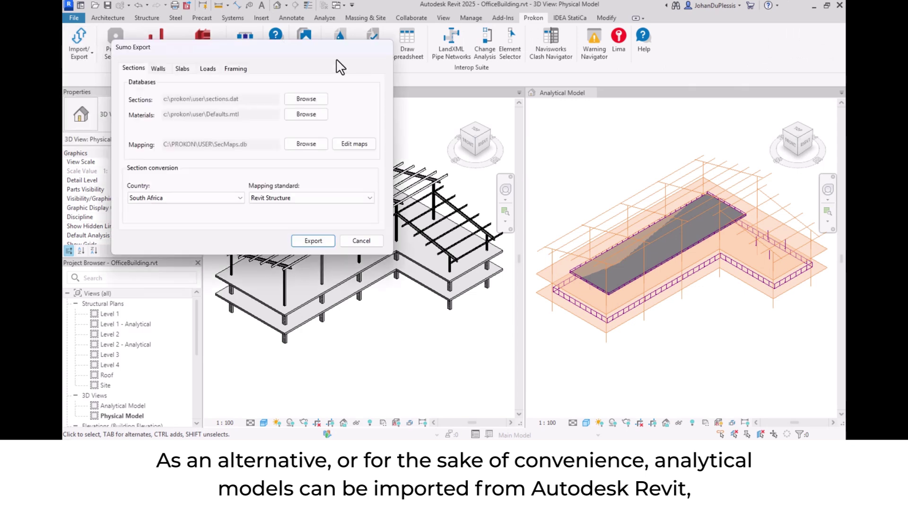
left_click_drag(531, 126, 837, 360)
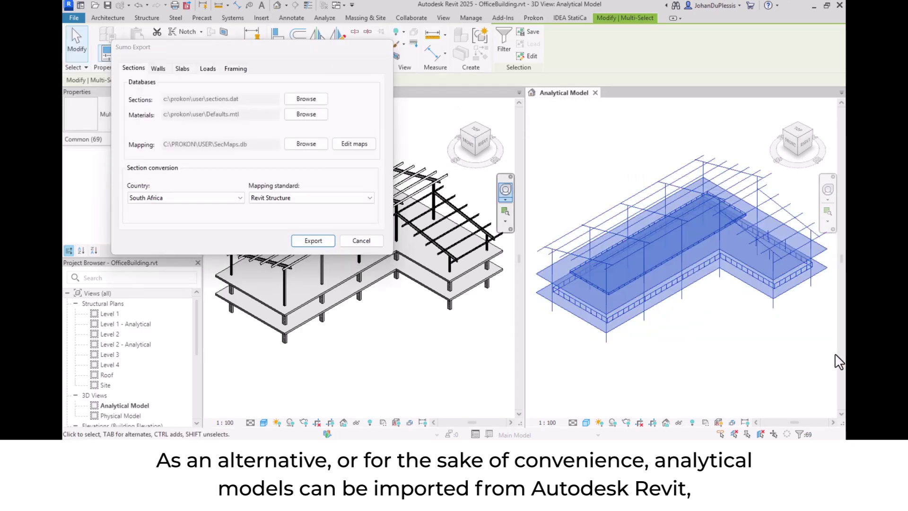
left_click(312, 239)
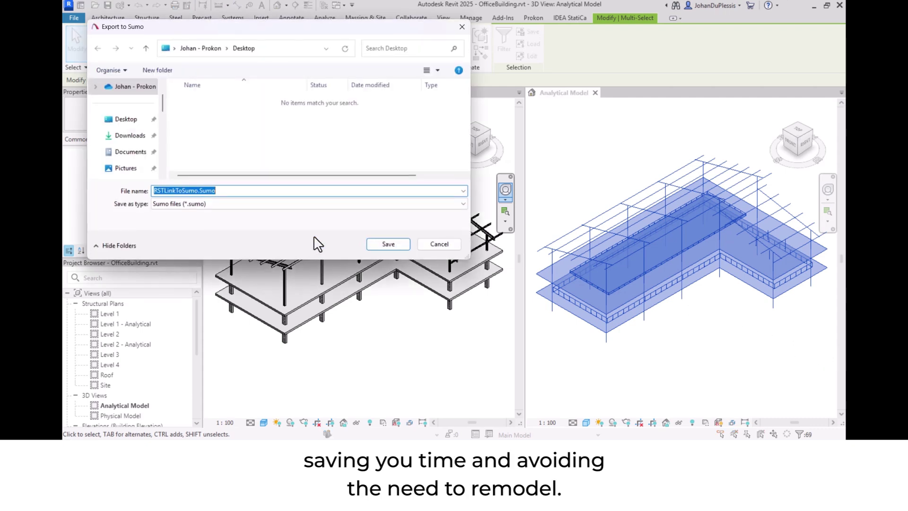
left_click(389, 244)
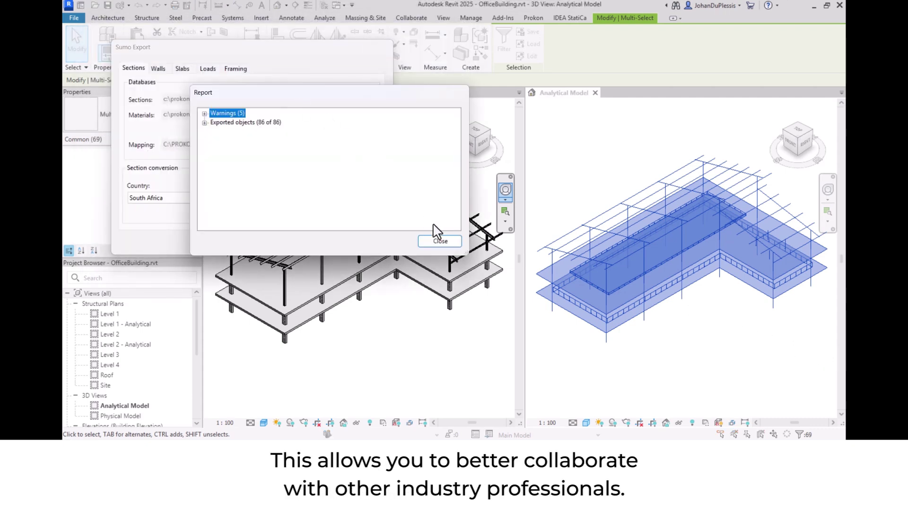
left_click(439, 241)
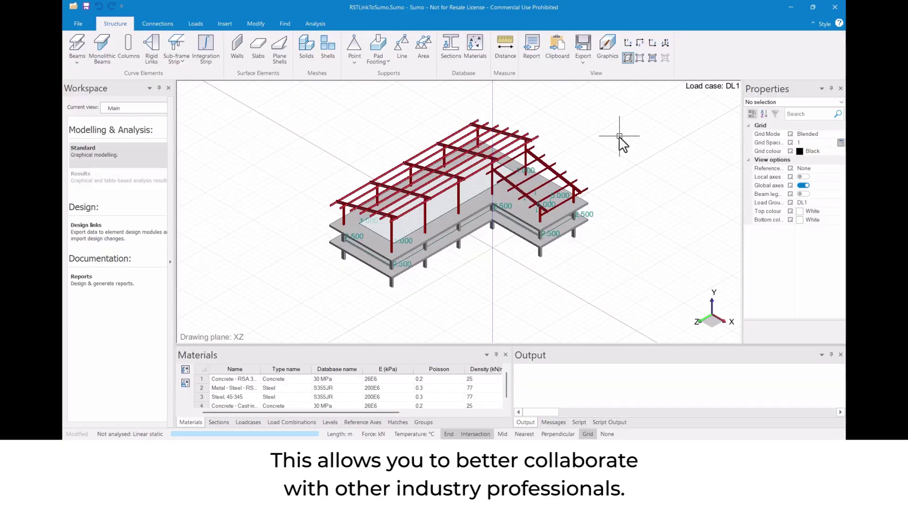
Orbit the imported model and display beams and columns as thin lines.
mouse_move(605, 187)
middle_mouse_down()
mouse_move(623, 158)
mouse_move(651, 144)
middle_mouse_up()
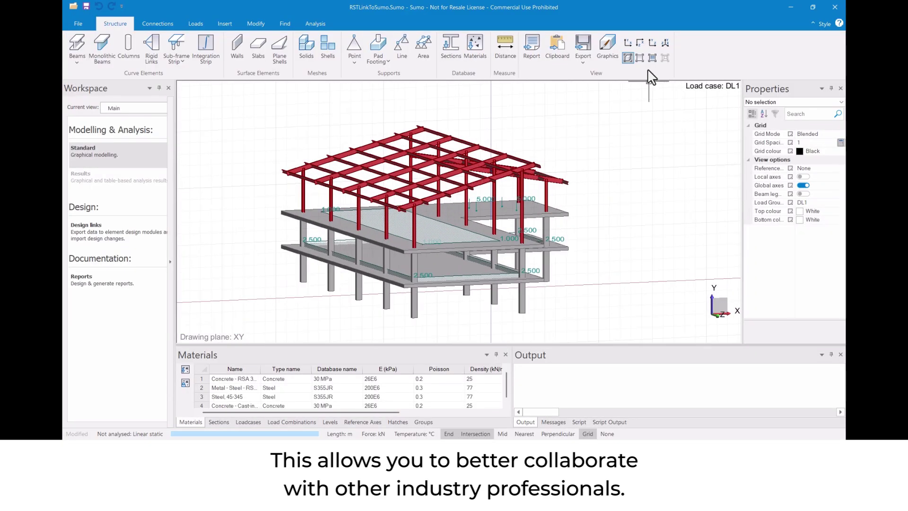
left_click(640, 58)
middle_click_drag(642, 155, 602, 179)
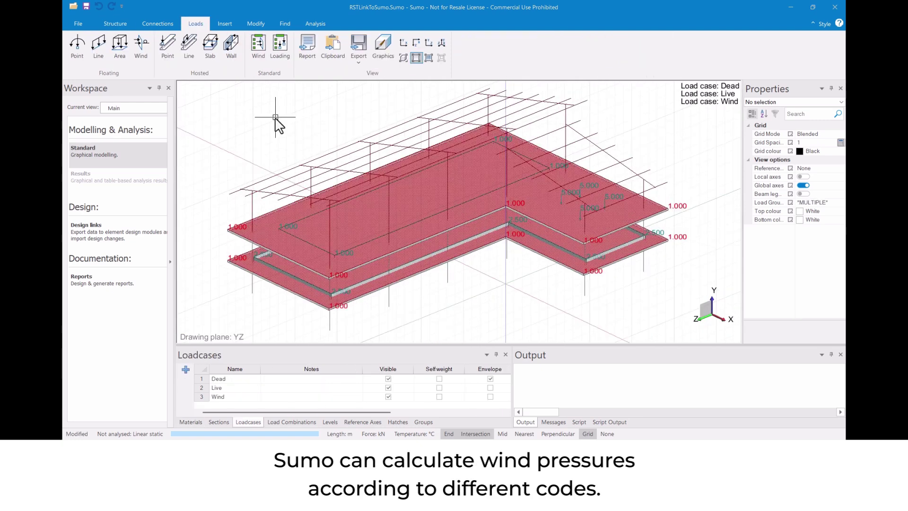
Choose ASCE 7-22 as the wind design standard (54 m/s) and confirm.
left_click(258, 49)
left_click(428, 145)
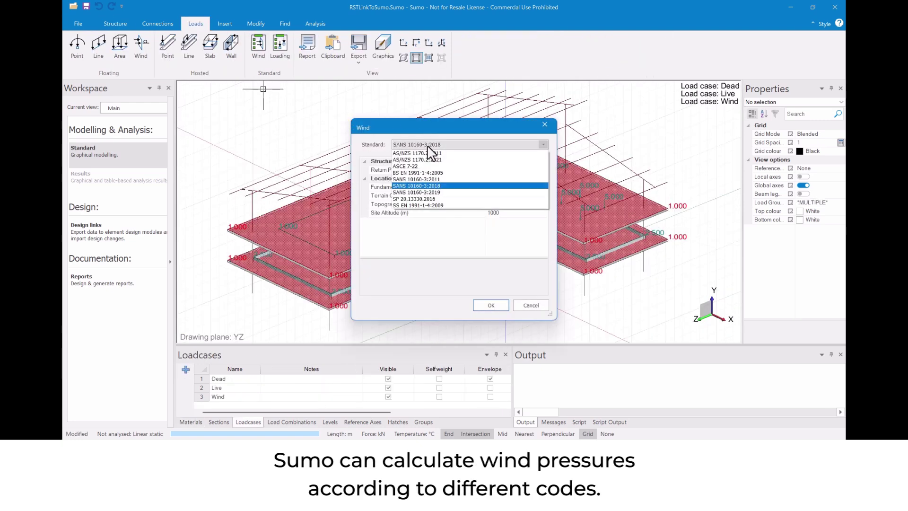
left_click(425, 169)
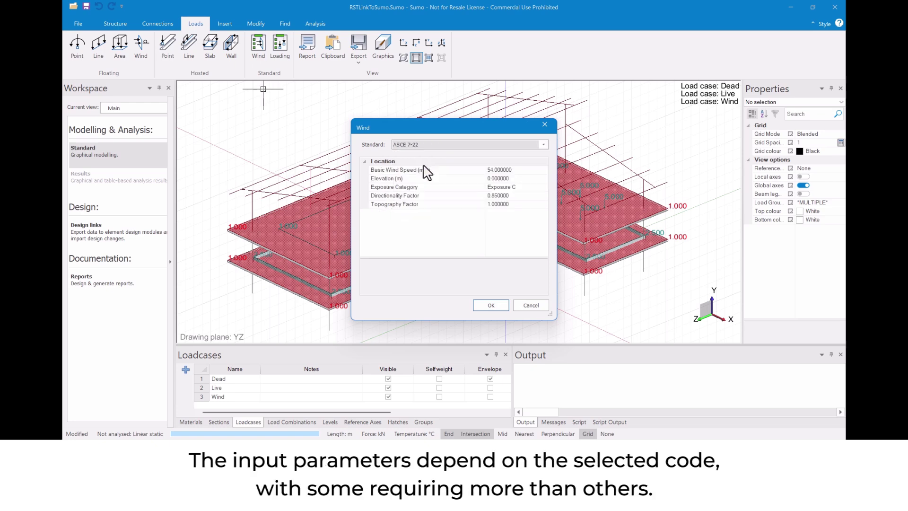
left_click(499, 308)
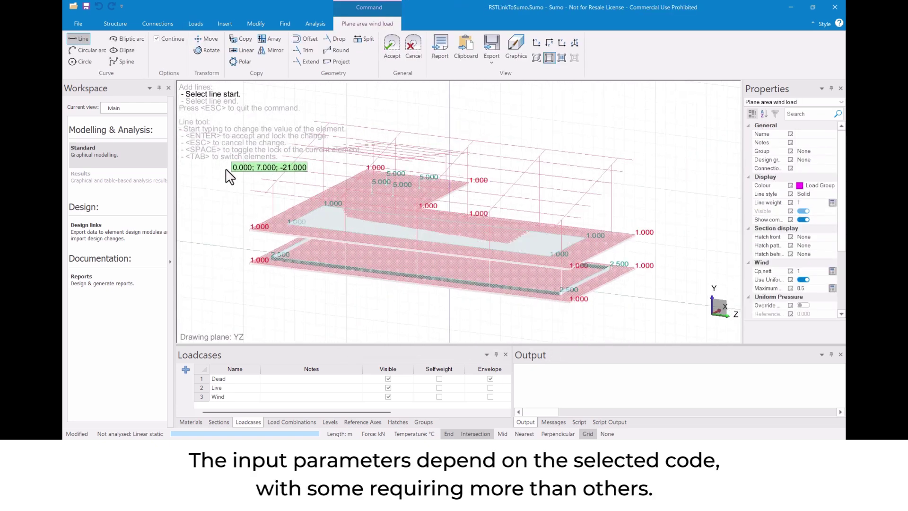
Draw a plane area wind load on the building's long face by picking its corners.
left_click(269, 208)
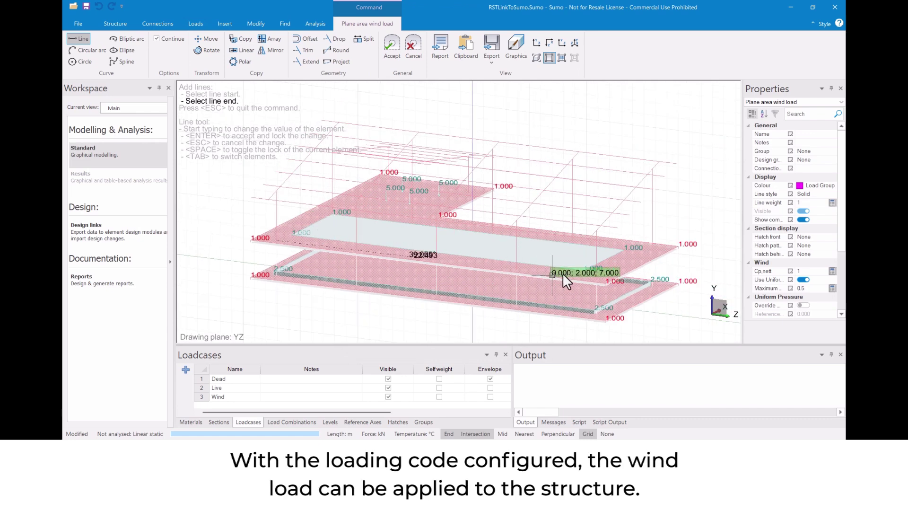
left_click(596, 230)
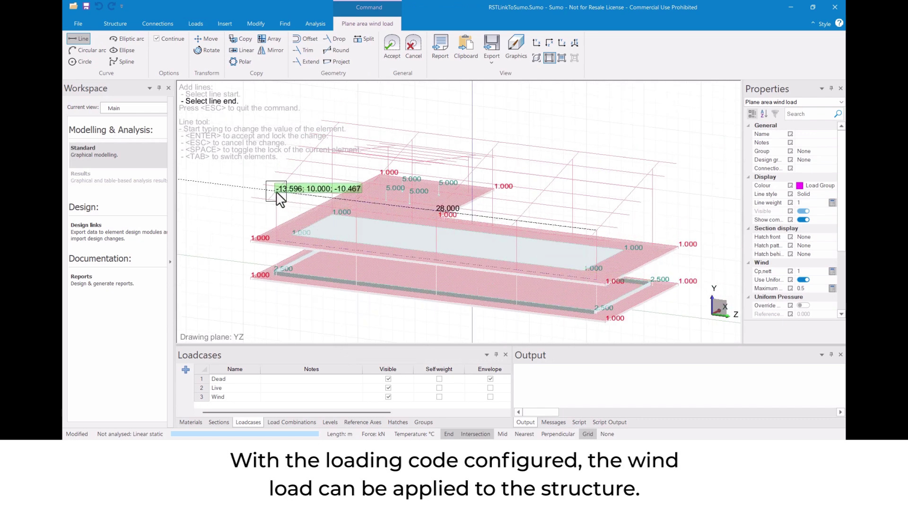
left_click(395, 48)
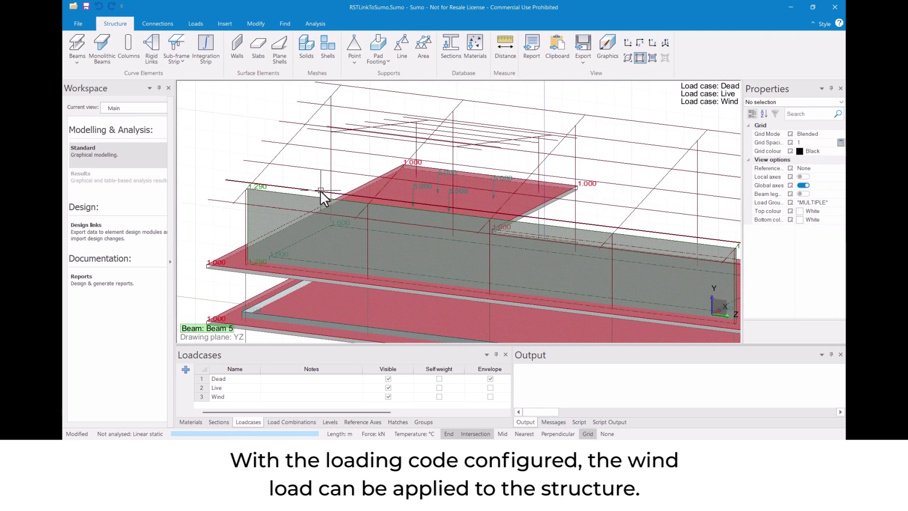
Select the new wind load plane and switch on Flip Direction.
left_click(285, 192)
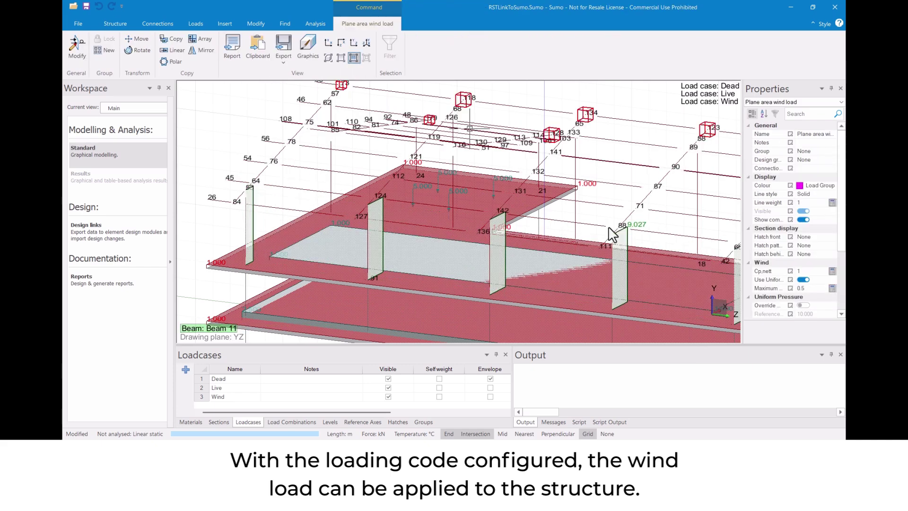
scroll(800, 294, "down", 3)
left_click(803, 289)
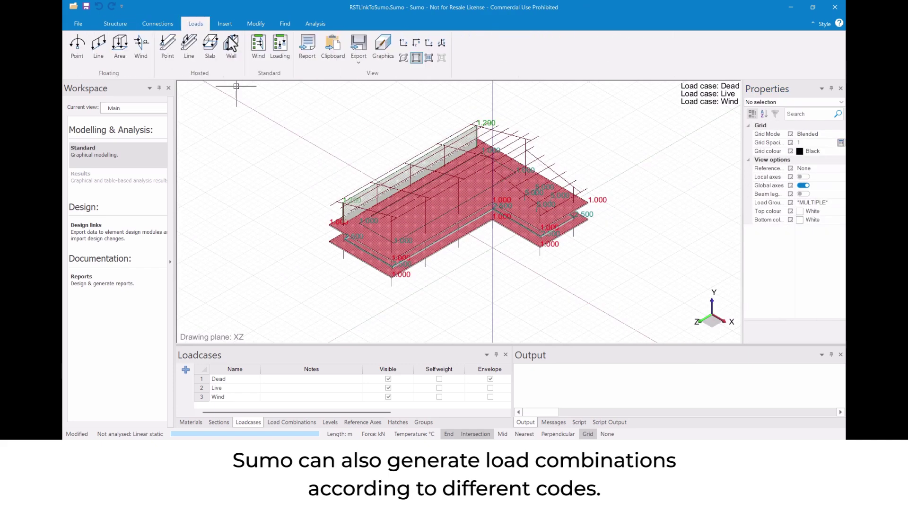
Set the loading code to ASCE 7-22.
left_click(280, 48)
left_click(417, 145)
left_click(415, 179)
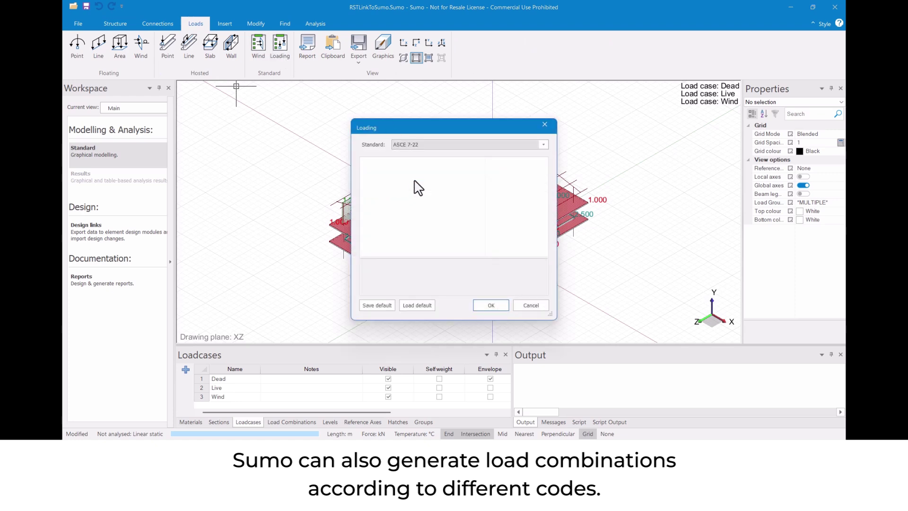
left_click(490, 304)
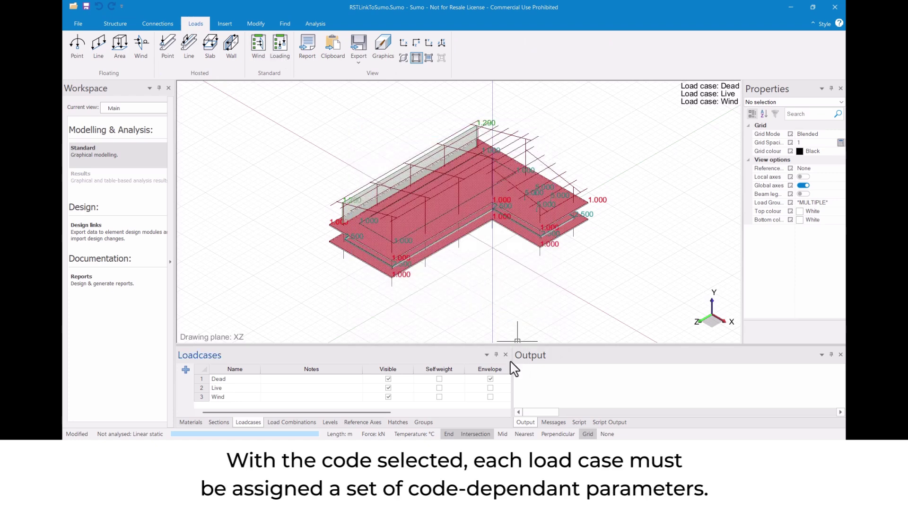
Set Type of Action to dead for the Dead case and live for the Live case.
left_click_drag(692, 375, 693, 374)
left_click(638, 379)
left_click(531, 162)
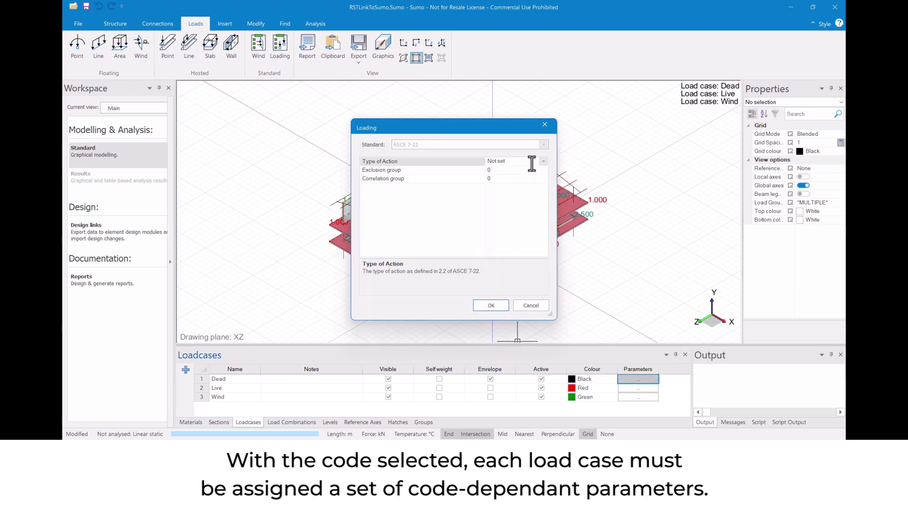
left_click(543, 161)
left_click(518, 180)
left_click(495, 305)
left_click(638, 388)
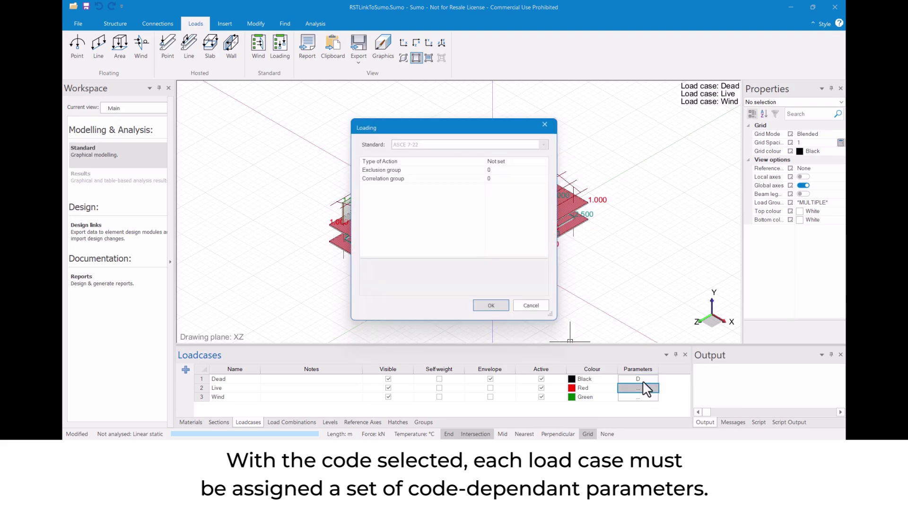
left_click(544, 162)
left_click(515, 196)
left_click(516, 171)
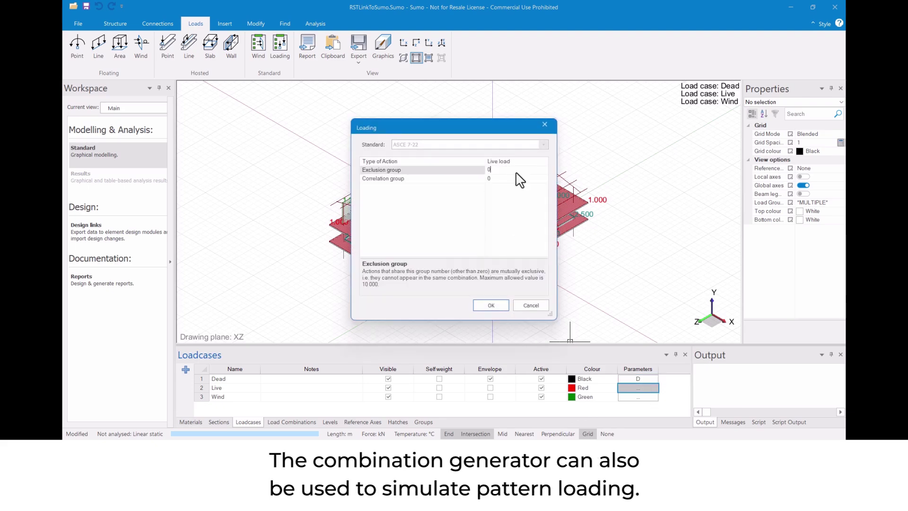
left_click(510, 179)
left_click(491, 306)
Set the Wind case's Type of Action to wind.
left_click(638, 397)
left_click(531, 162)
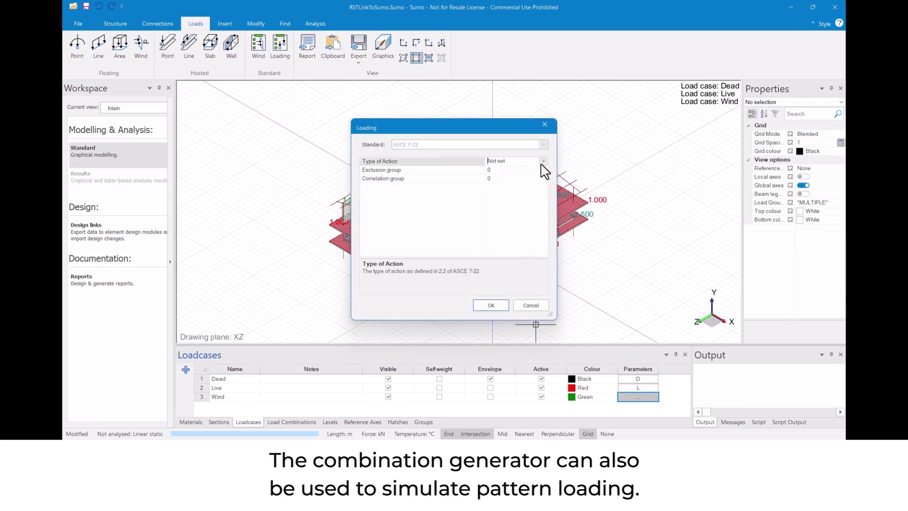
left_click(543, 161)
left_click(511, 238)
left_click(495, 305)
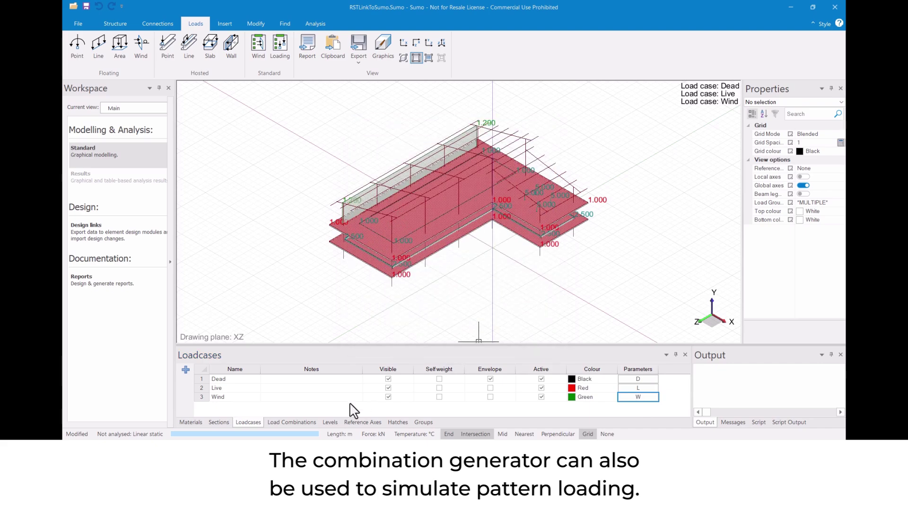
Generate ASD Basic and STR Basic load combinations C1–C9 and sort them by name.
left_click(305, 422)
left_click(186, 383)
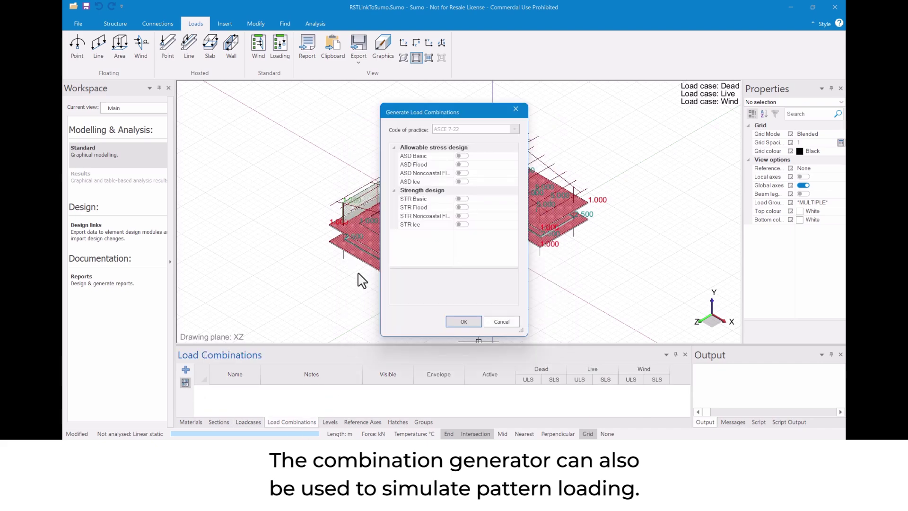
left_click(462, 156)
left_click(461, 199)
left_click(463, 321)
left_click_drag(460, 346, 463, 298)
left_click(237, 330)
left_click(315, 23)
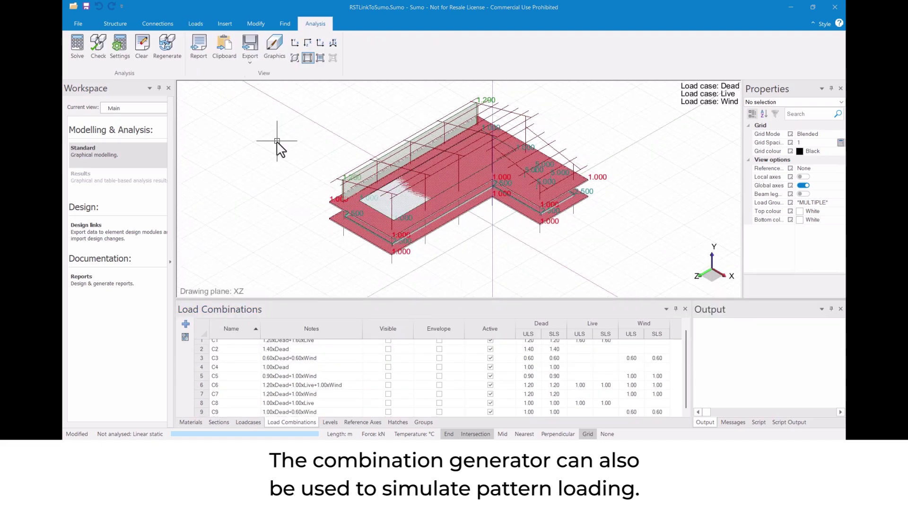
Change the analysis type to Seismic in Analysis Settings.
left_click(126, 56)
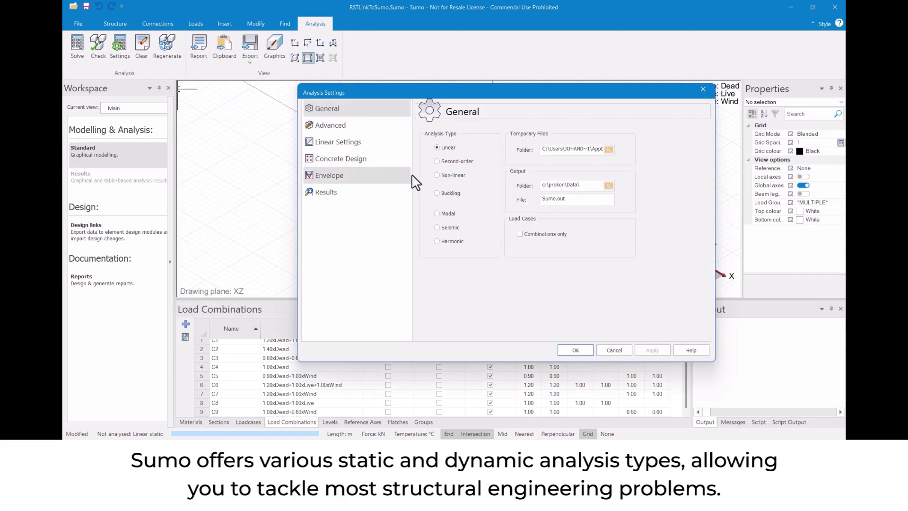
left_click(445, 229)
left_click(363, 141)
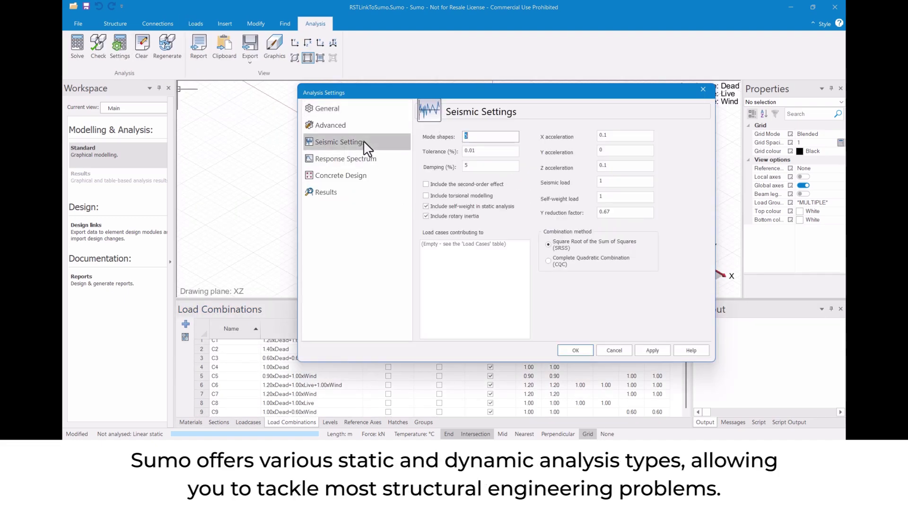
Set the response spectrum to ASCE 7 - 22 with R 3.1 and Sm1 0.8, and apply.
left_click(366, 163)
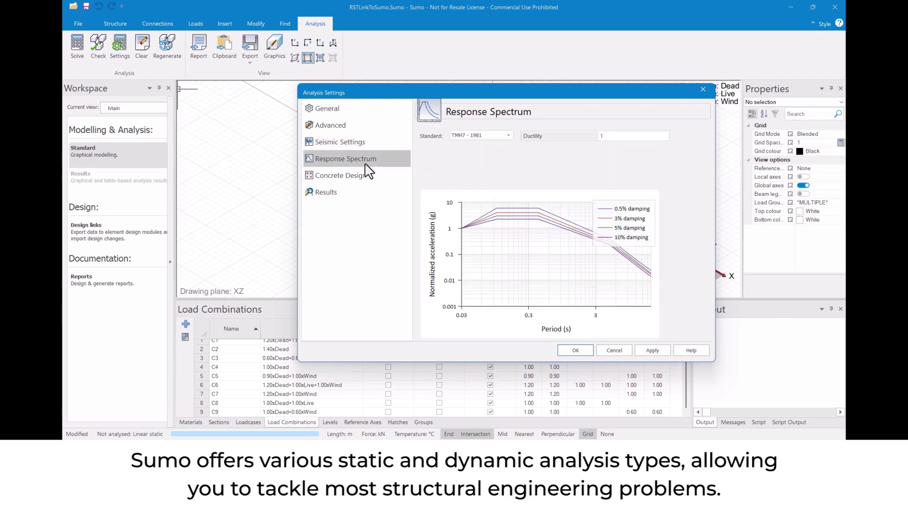
left_click(508, 136)
left_click(481, 195)
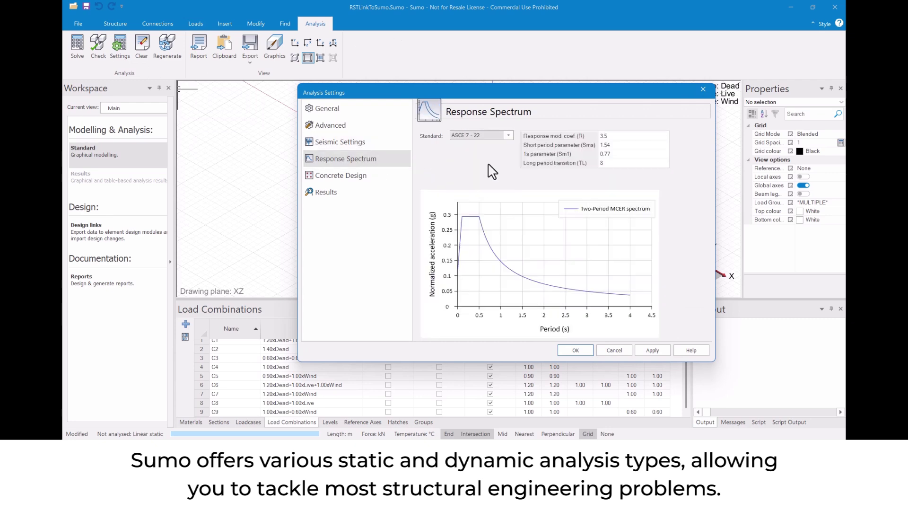
left_click(624, 137)
key("BackSpace")
type("1")
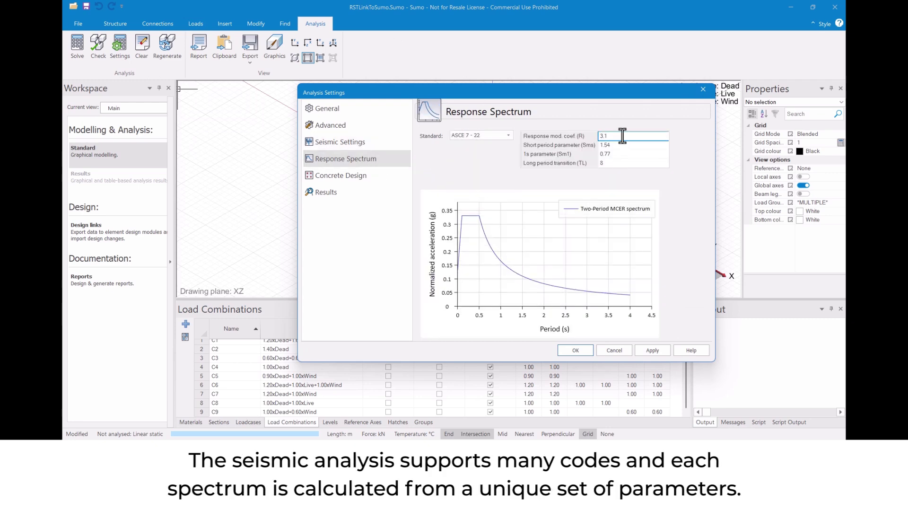
left_click(620, 154)
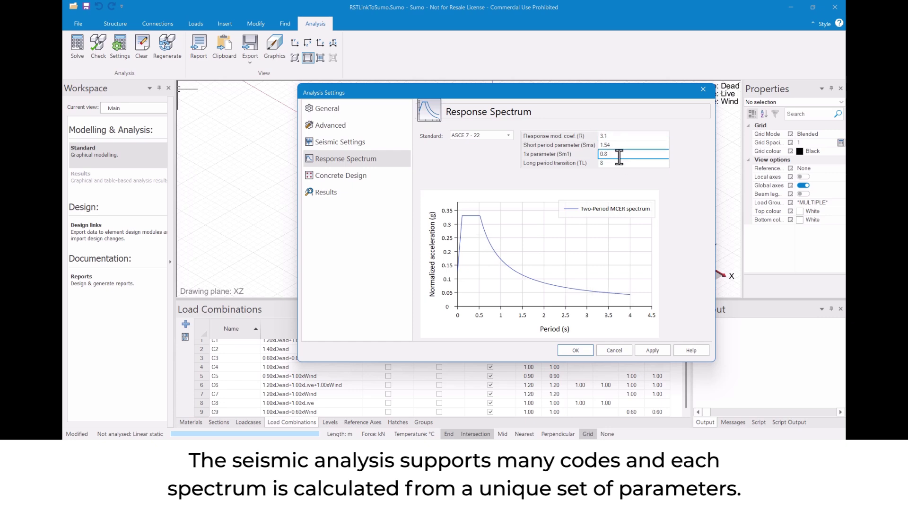
left_click(653, 350)
Make Dead a mass case, set seismic ULS factors 1.2 (Dead) and 1.6 (Live), save and solve.
left_click(577, 351)
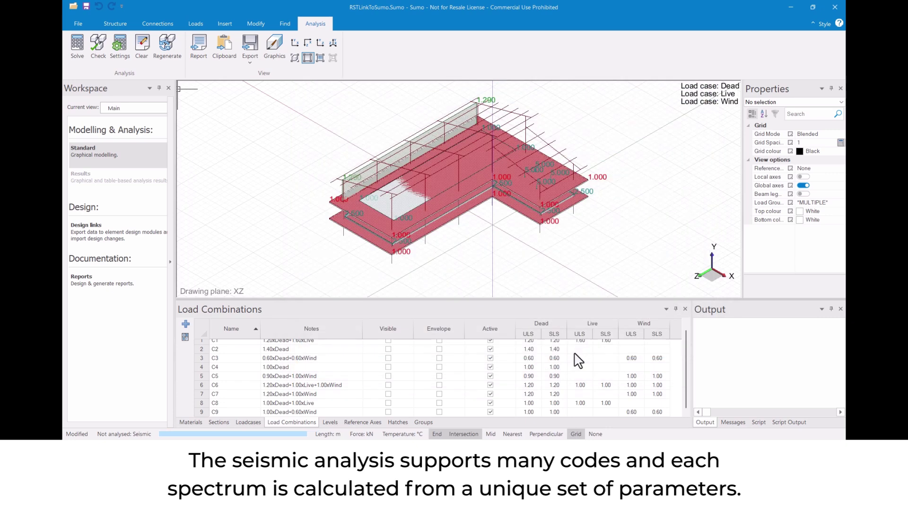
left_click(248, 422)
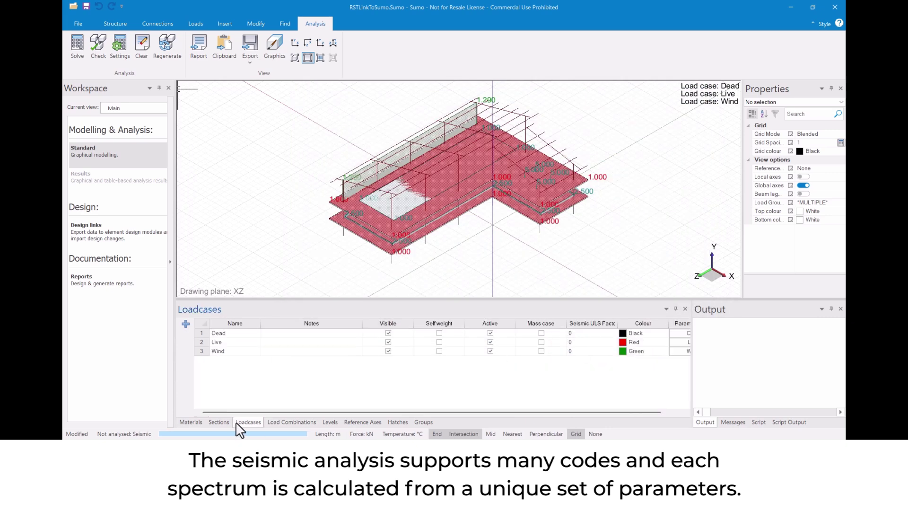
left_click(542, 333)
left_click(587, 333)
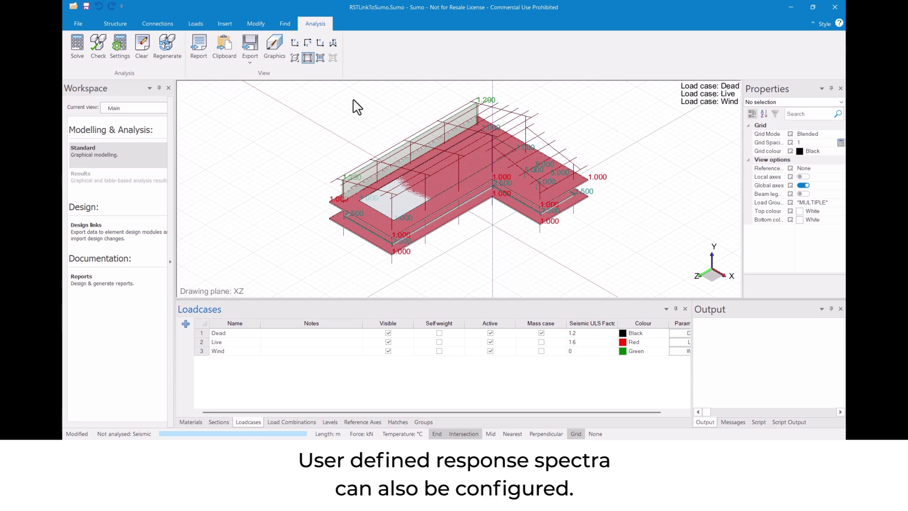
left_click(84, 7)
left_click(77, 46)
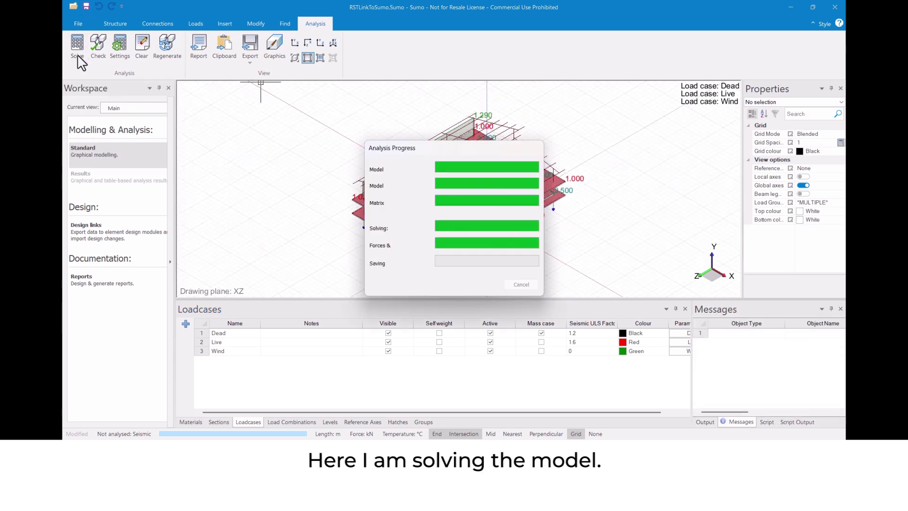
Show the Mode 2 shape at 1.345 Hz in Results and animate it.
left_click(91, 190)
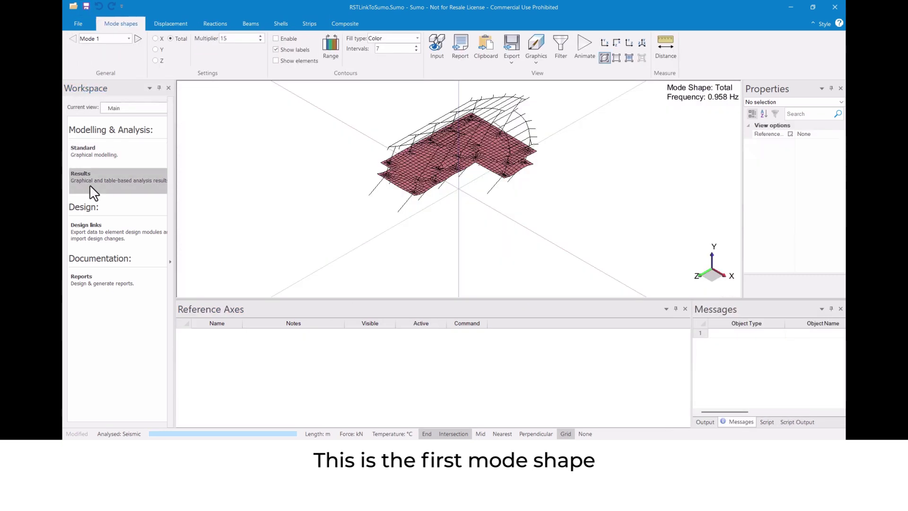
scroll(464, 104, "up", 3)
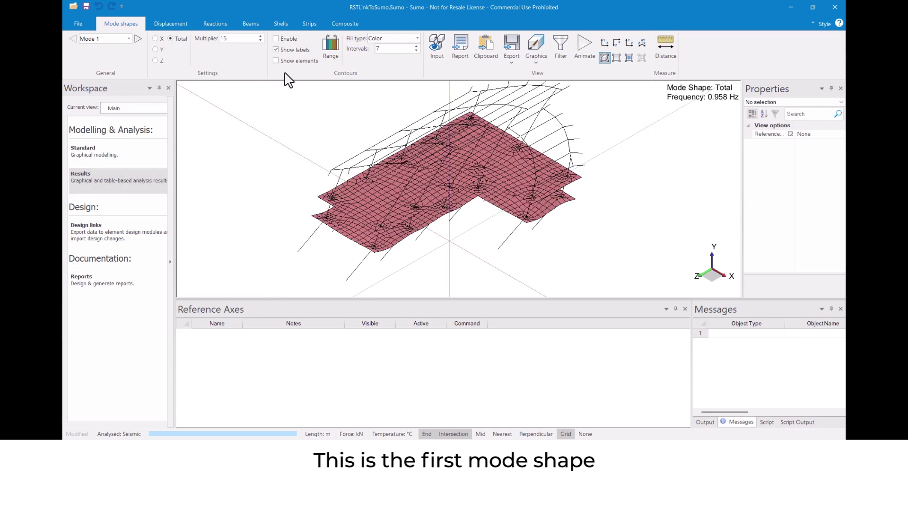
left_click(137, 38)
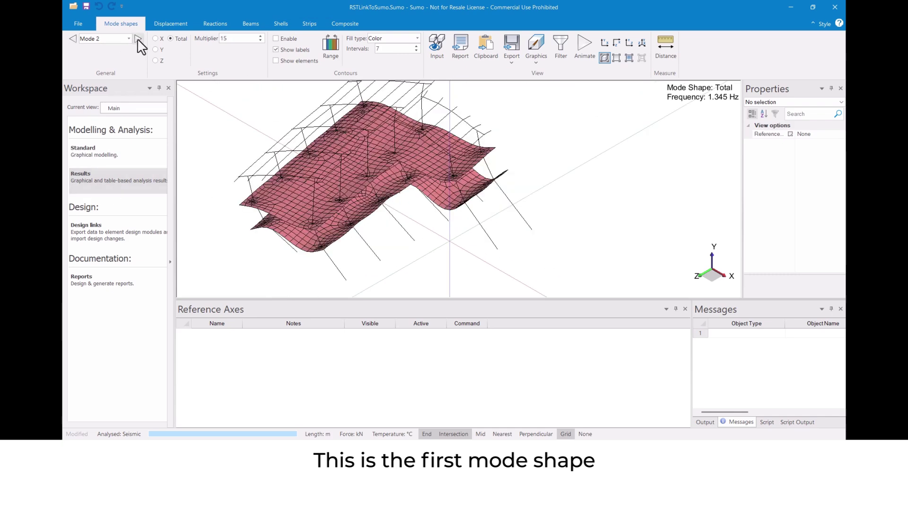
left_click(577, 45)
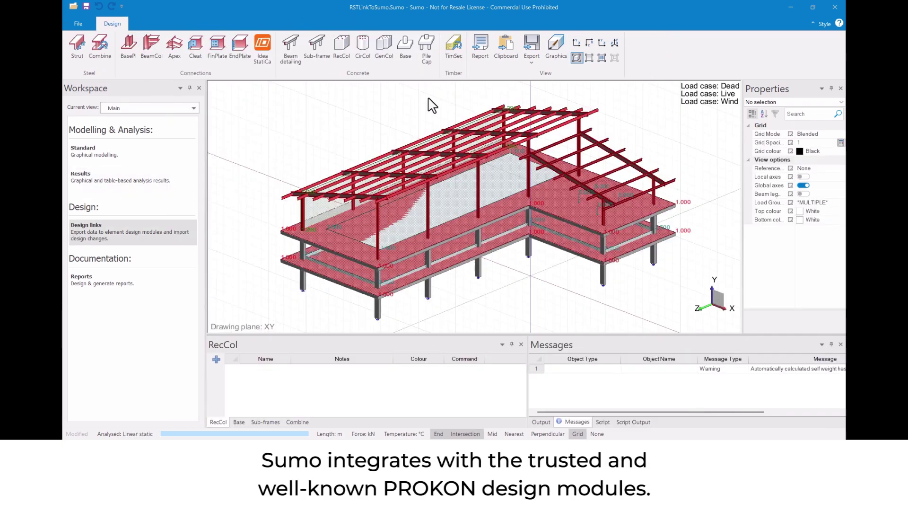
From the front view, export all supports to Concrete Base Design with the ACI 318 - 2019 code.
left_click(577, 43)
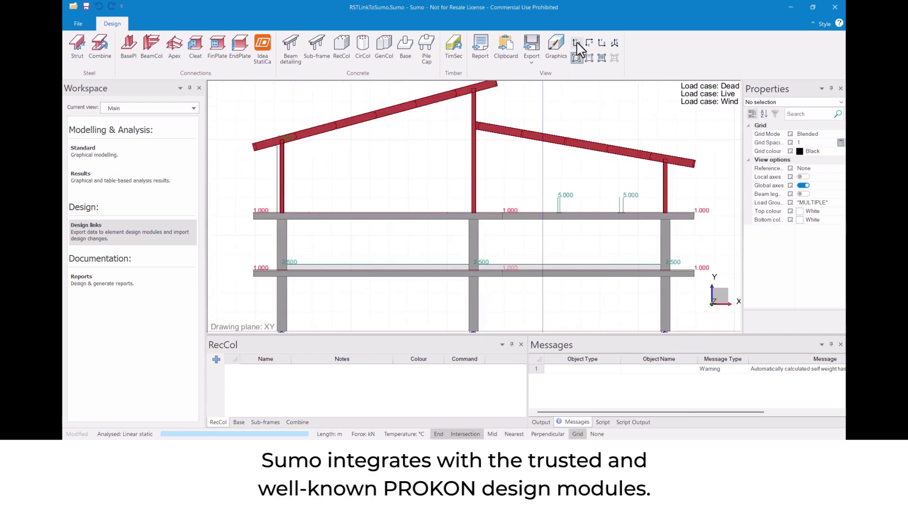
left_click(405, 45)
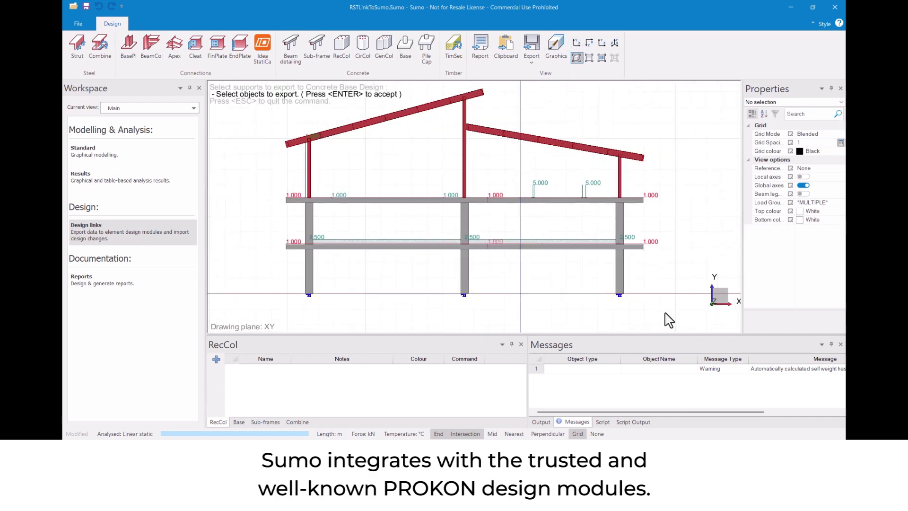
key("ctrl+a")
key("Return")
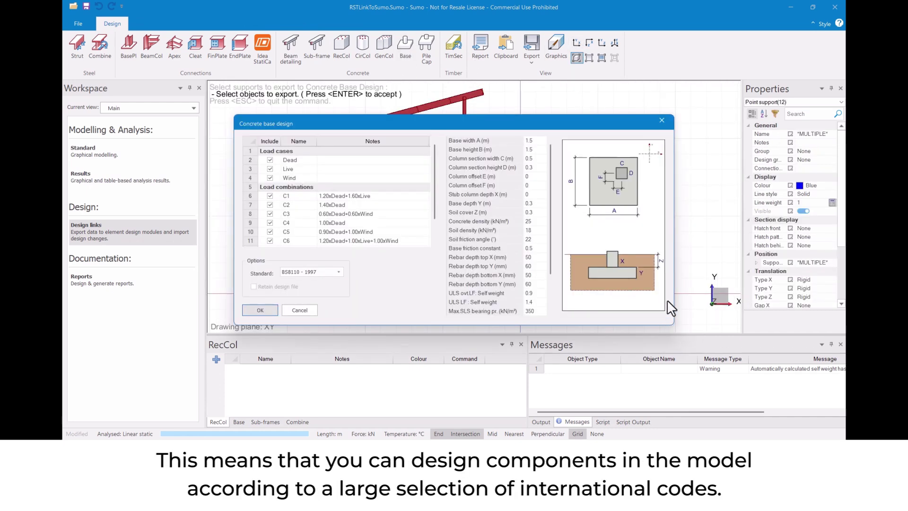
scroll(339, 186, "down", 1)
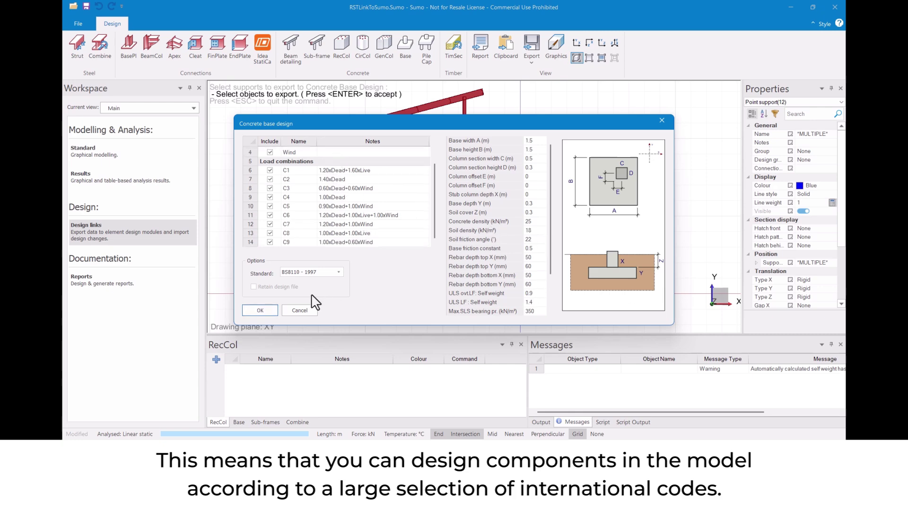
left_click(339, 272)
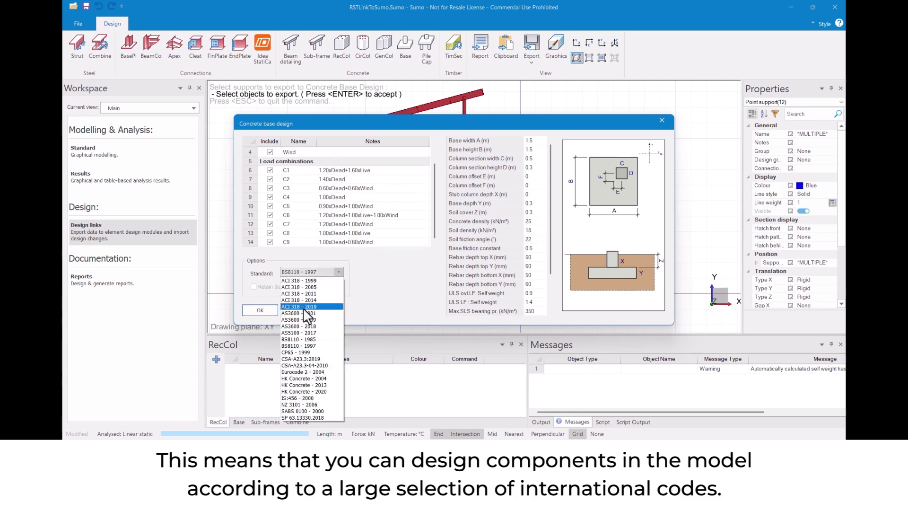
left_click(305, 307)
left_click(261, 311)
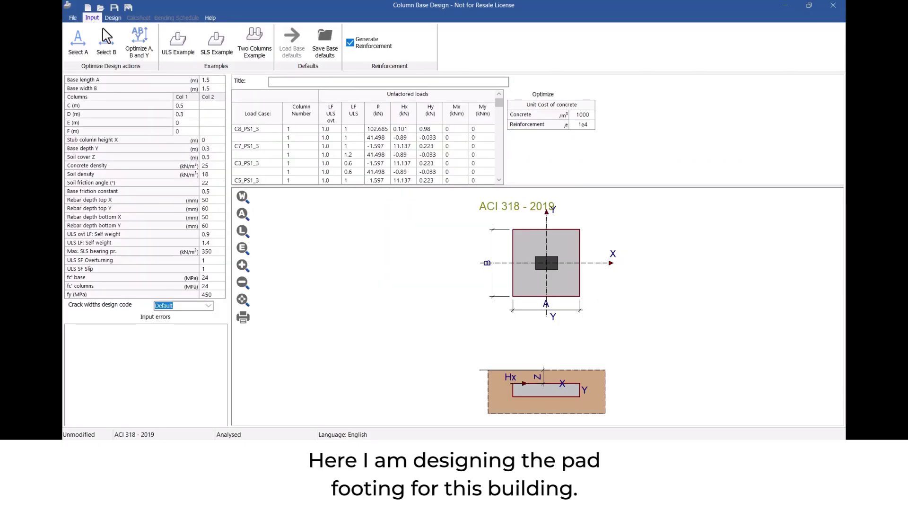
Optimise the pad footing to 2 m × 2 m, review its Y16@250 reinforcement, then close unsaved.
left_click(138, 42)
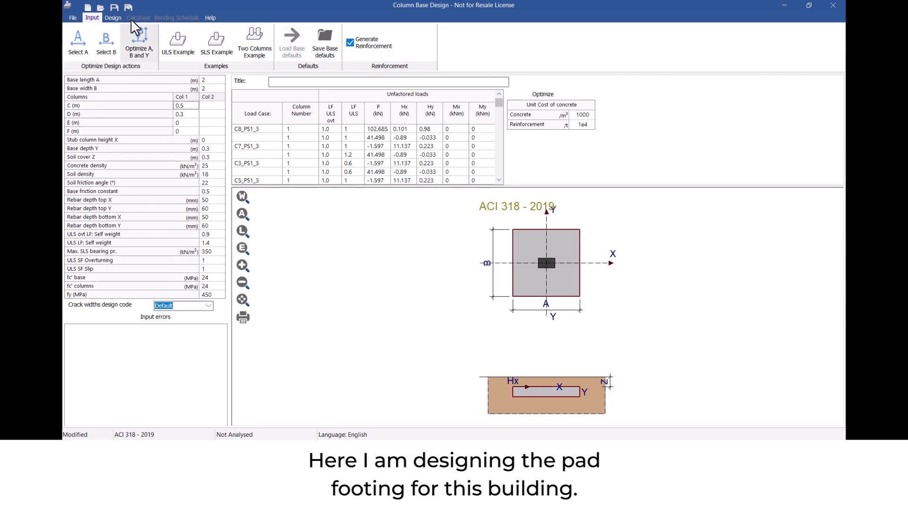
left_click(113, 18)
left_click(186, 20)
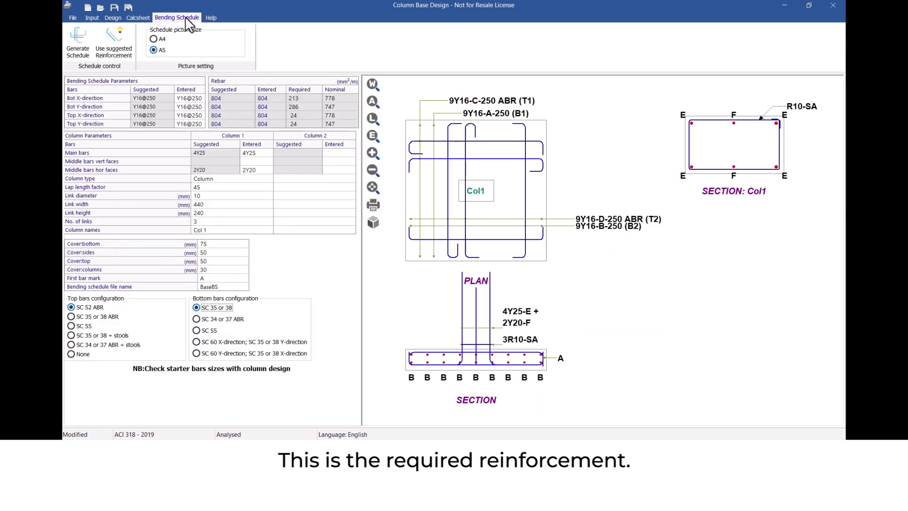
left_click(834, 6)
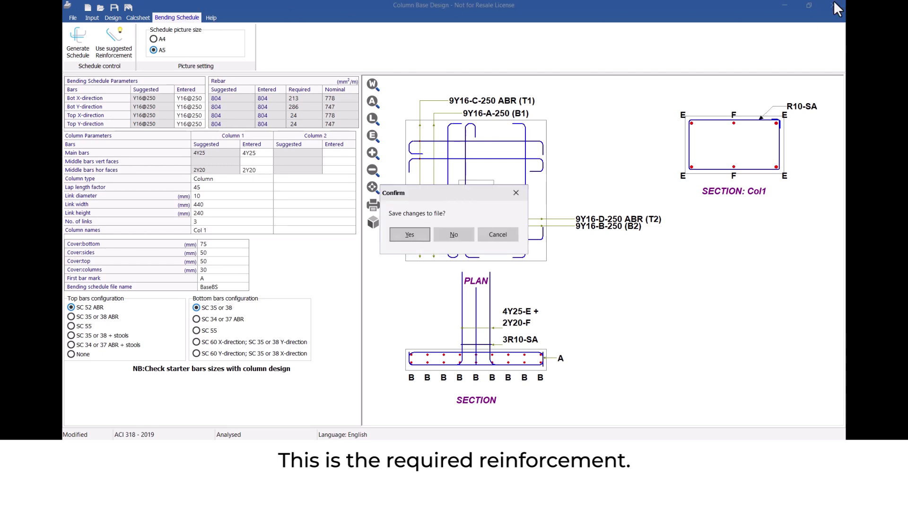
left_click(455, 235)
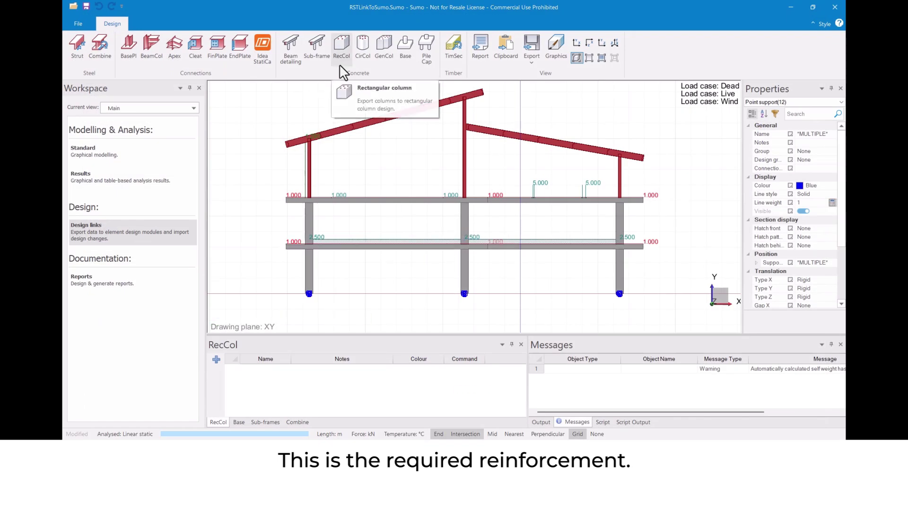
Export the right-hand column to rectangular column design and review its design charts and bending schedule.
left_click(341, 52)
left_click_drag(648, 280, 276, 258)
key("Return")
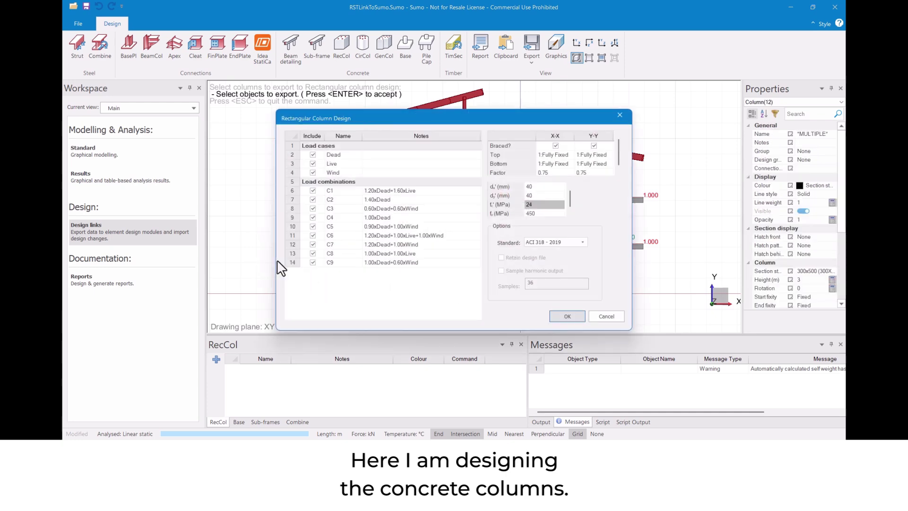
left_click(578, 318)
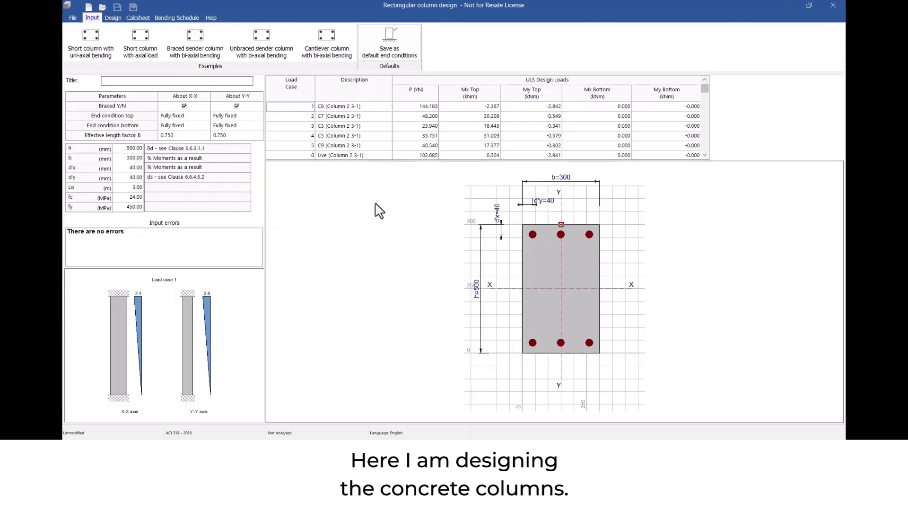
left_click(111, 18)
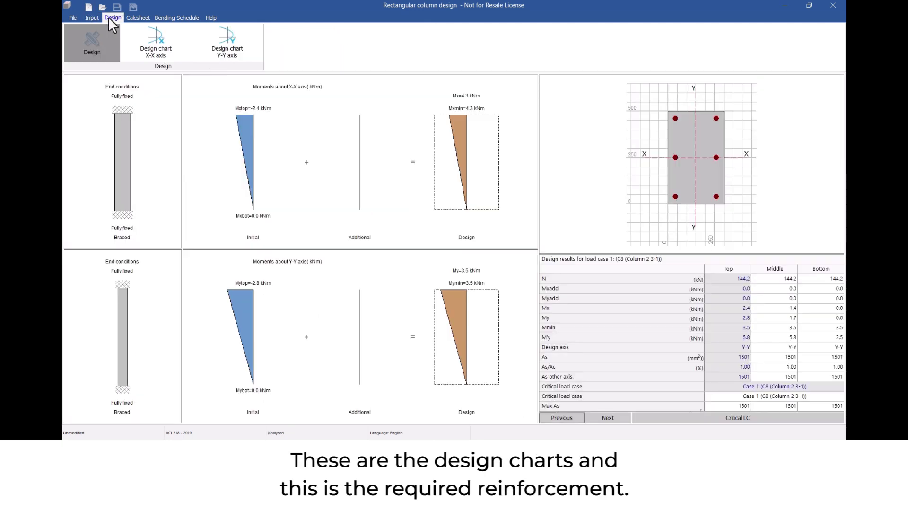
left_click(168, 19)
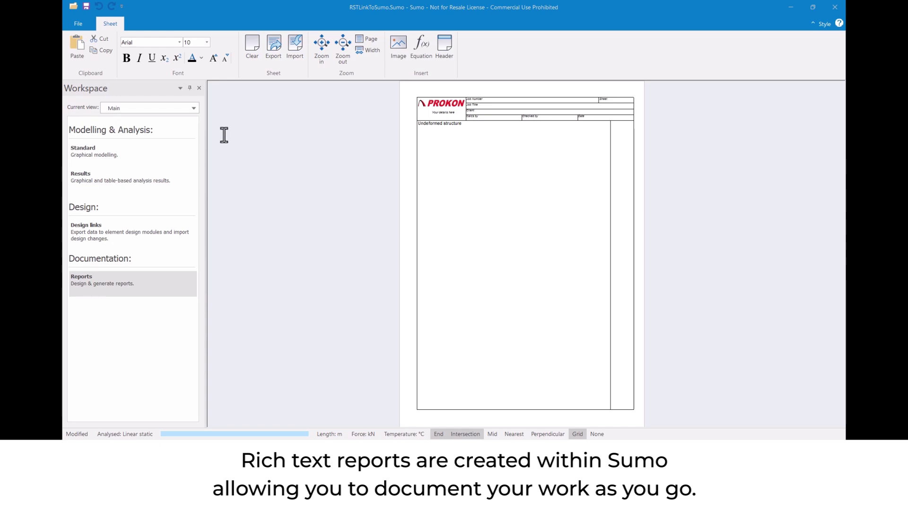
Add the standard 3-D model view to the report.
left_click(174, 142)
left_click(669, 45)
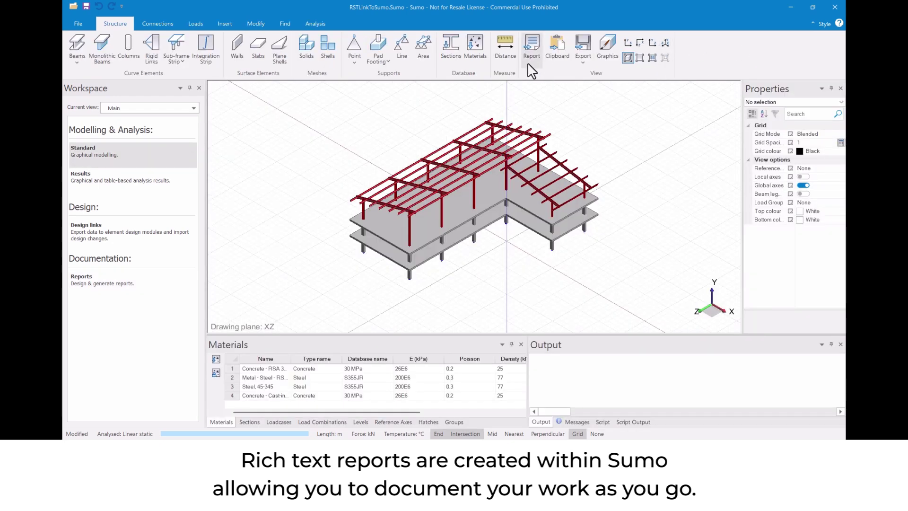
left_click(152, 291)
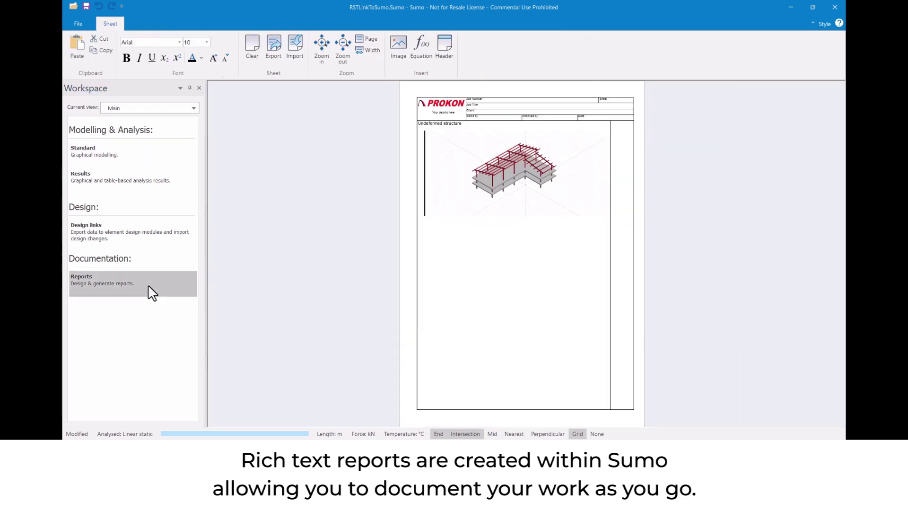
Add a plan view of the Level 3 slab's plate moment contours to the report.
left_click(142, 175)
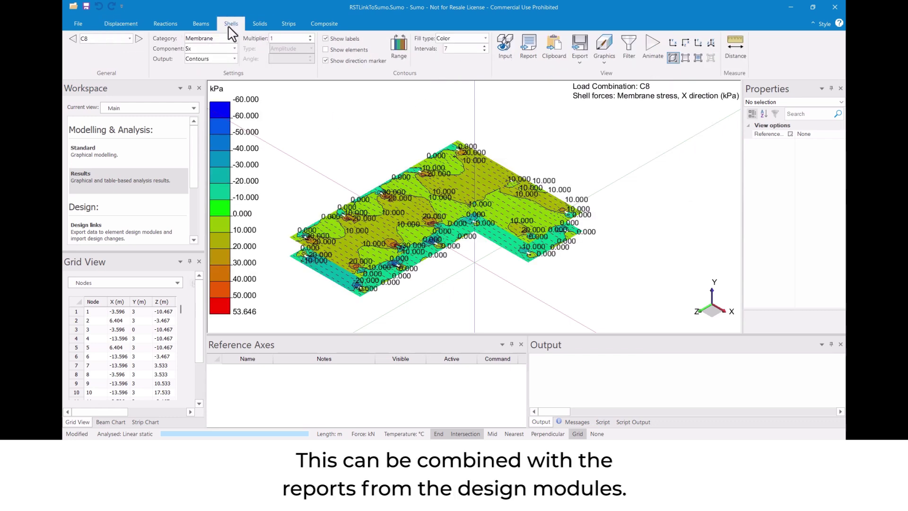
left_click(202, 65)
left_click(159, 108)
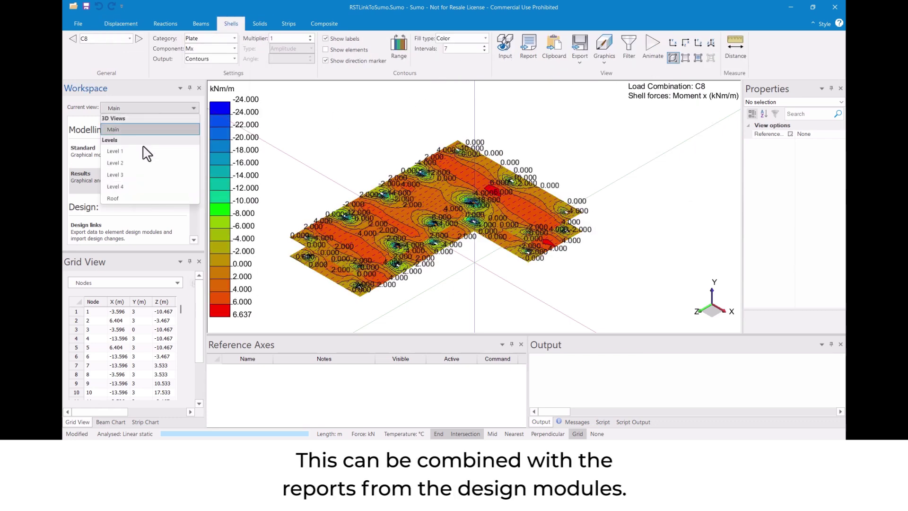
left_click(135, 175)
left_click(687, 57)
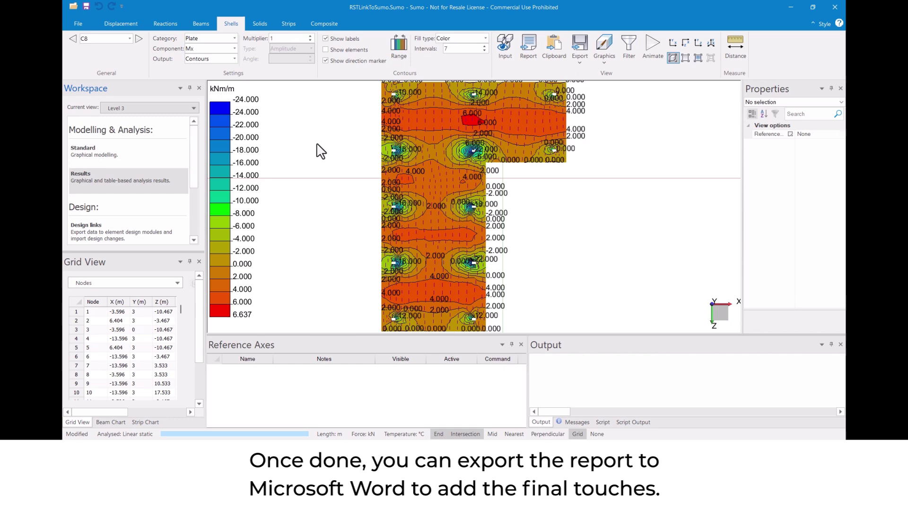
left_click(528, 52)
scroll(158, 235, "down", 3)
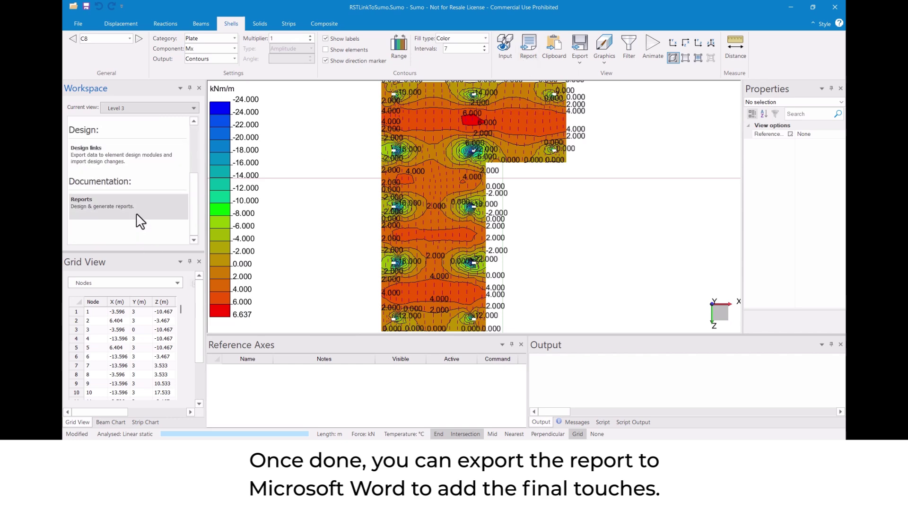
left_click(142, 215)
scroll(348, 188, "down", 1)
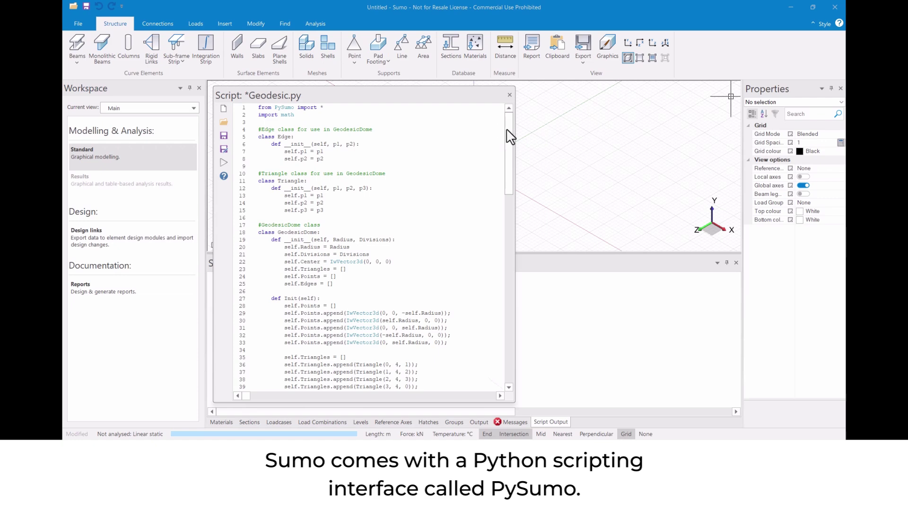
Dock the Geodesic.py script editor below the model, then zoom and orbit around the dome.
left_click_drag(510, 135, 513, 351)
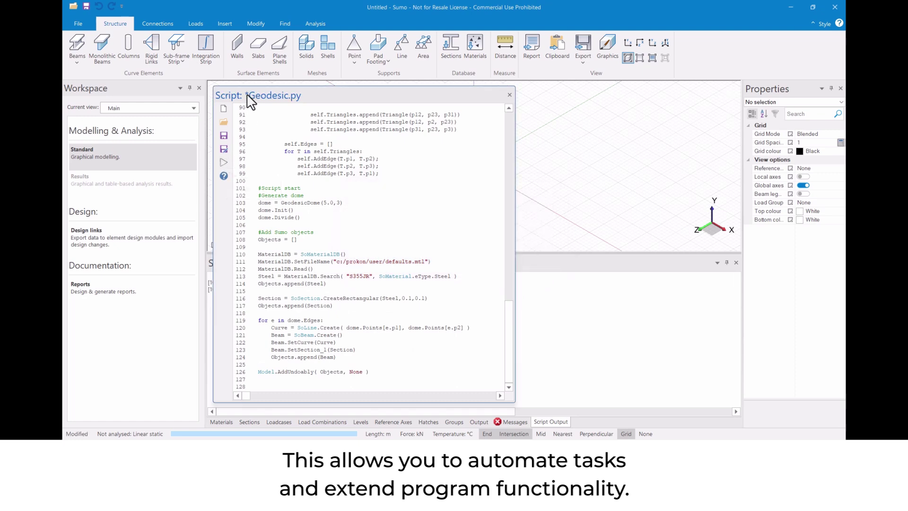
left_click_drag(247, 96, 262, 265)
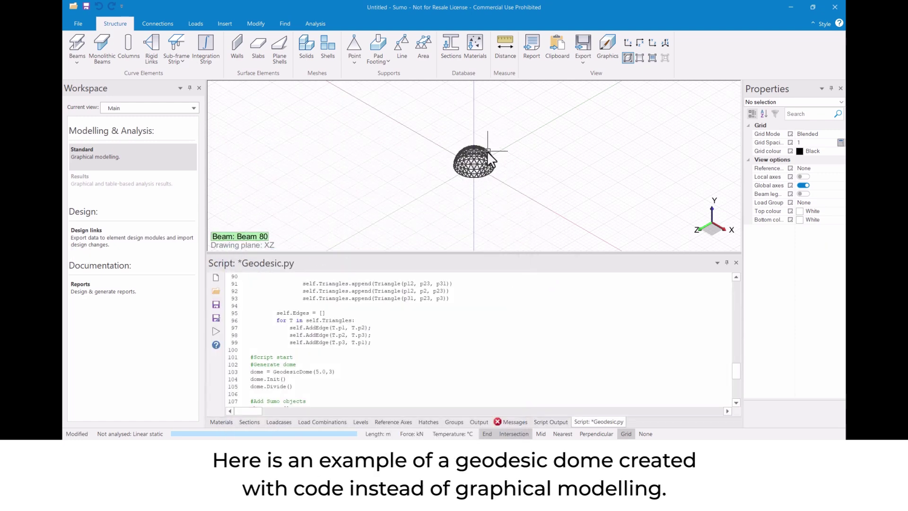
scroll(488, 154, "up", 5)
middle_click_drag(493, 163, 529, 138)
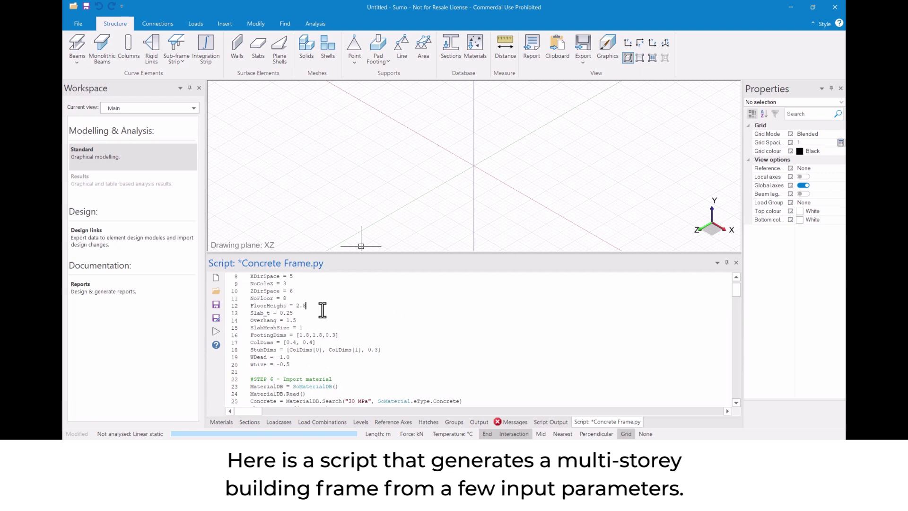
Run Concrete Frame.py and orbit the resulting eight-storey frame toward a front view.
scroll(323, 310, "down", 2)
scroll(327, 307, "up", 2)
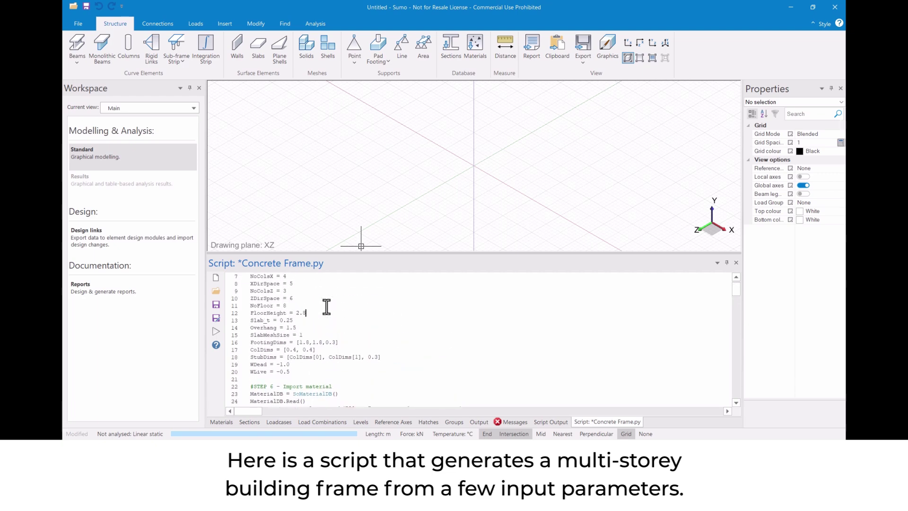
left_click(216, 331)
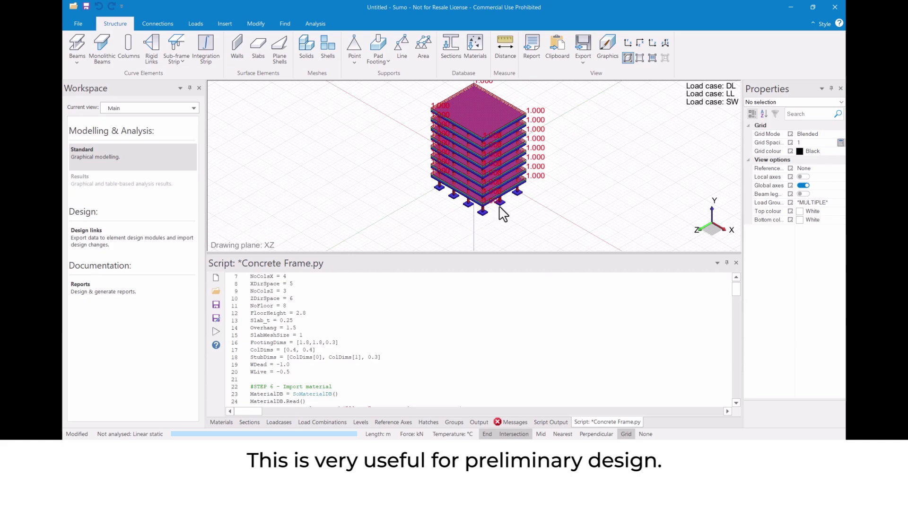
middle_click_drag(514, 209, 552, 172)
middle_click_drag(552, 173, 492, 189)
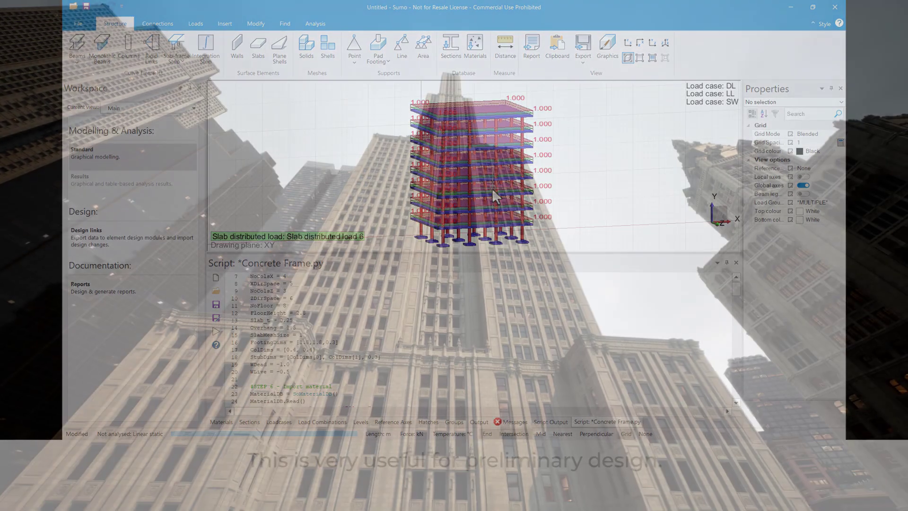